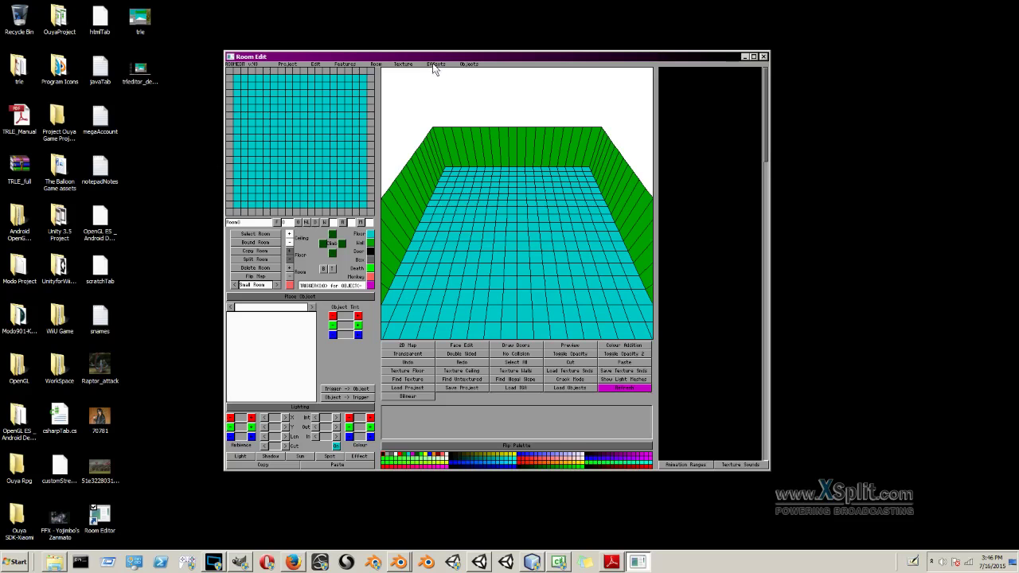
Close and relaunch Room Editor, declining to load the last autosave
drag(419, 59, 399, 58)
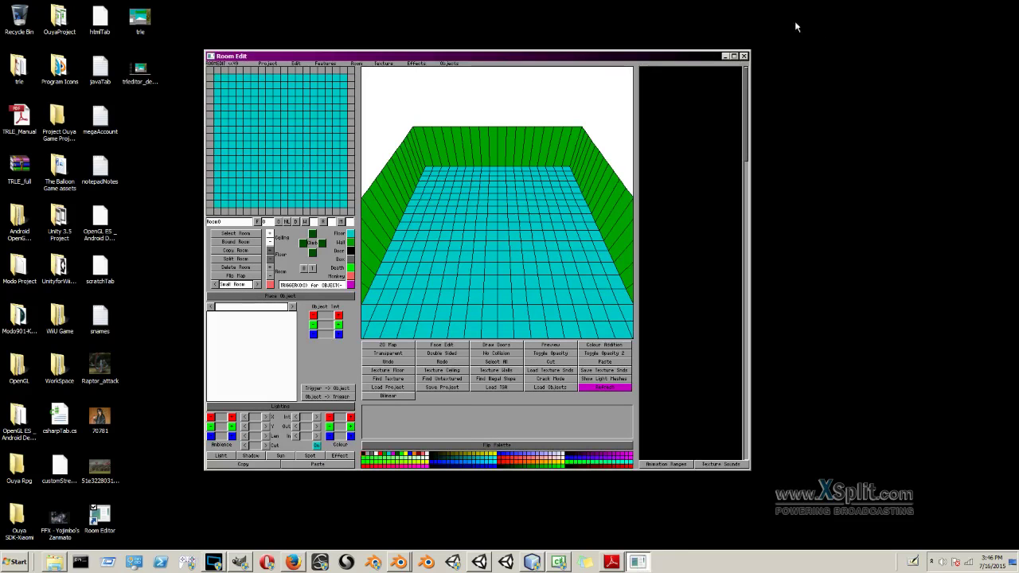
drag(666, 56, 675, 39)
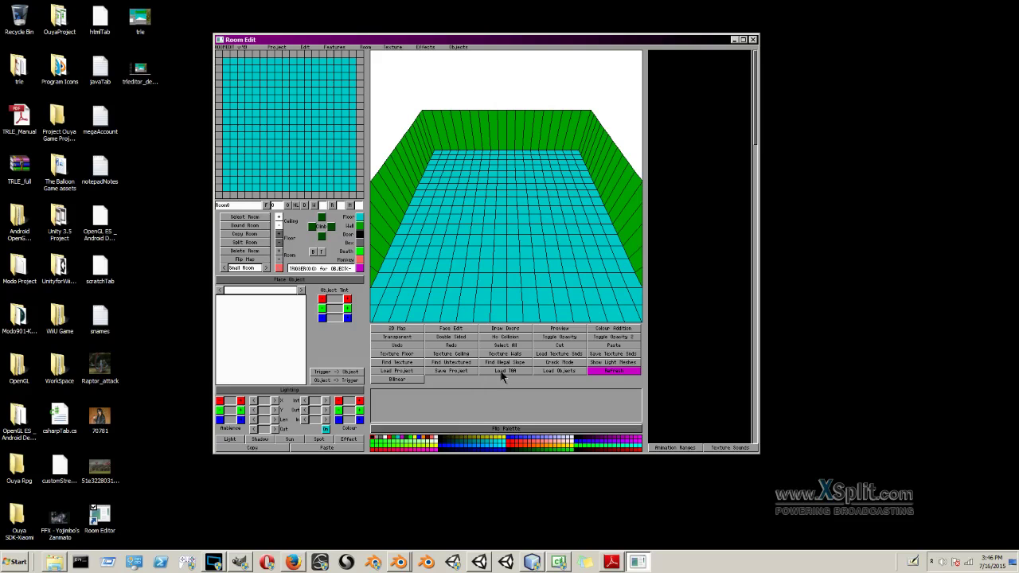
click(753, 39)
double_click(102, 519)
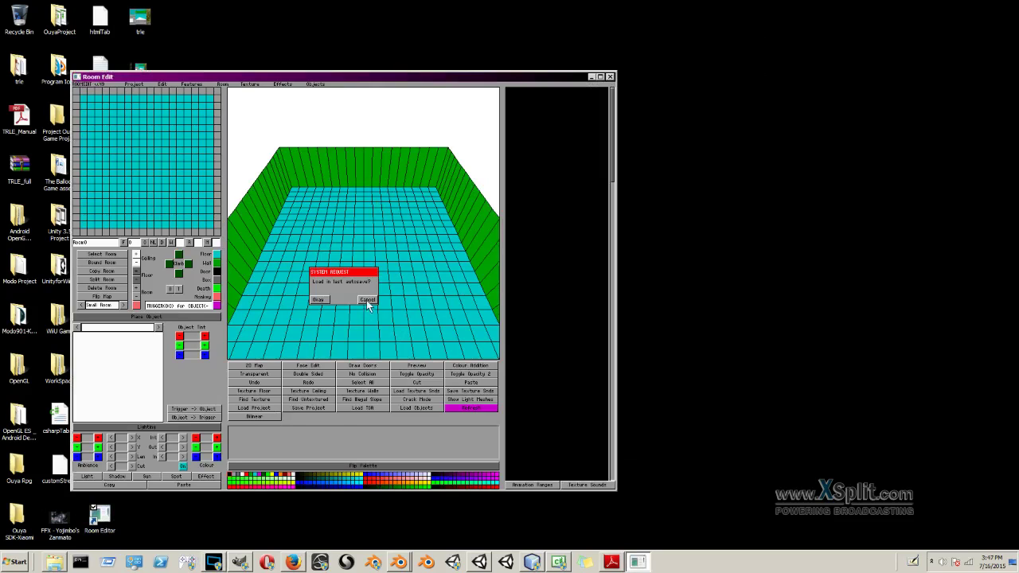
click(366, 301)
drag(377, 82, 501, 66)
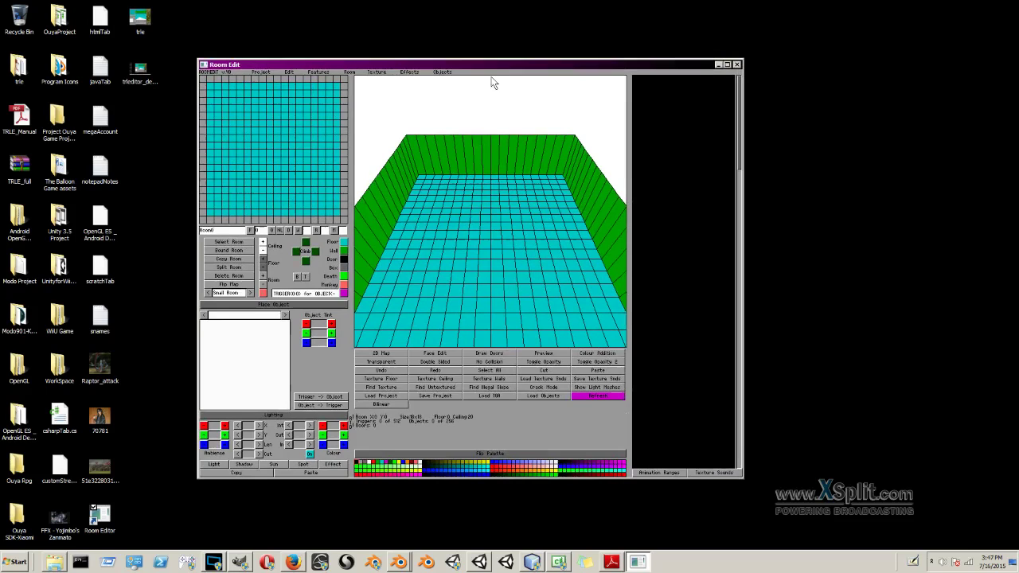
Load the settext TGA texture file from the settomb folder inside maps
click(410, 73)
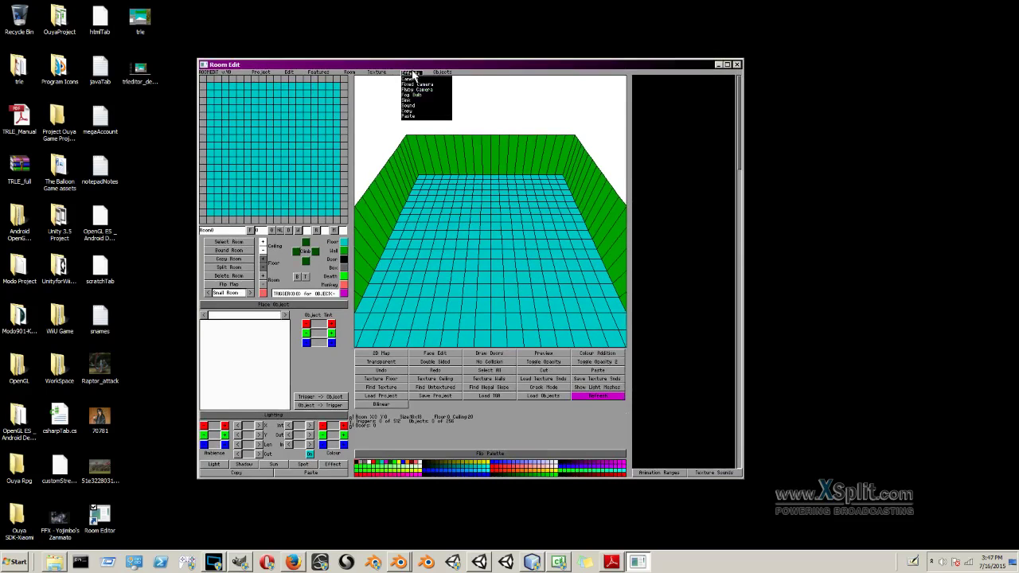
click(442, 72)
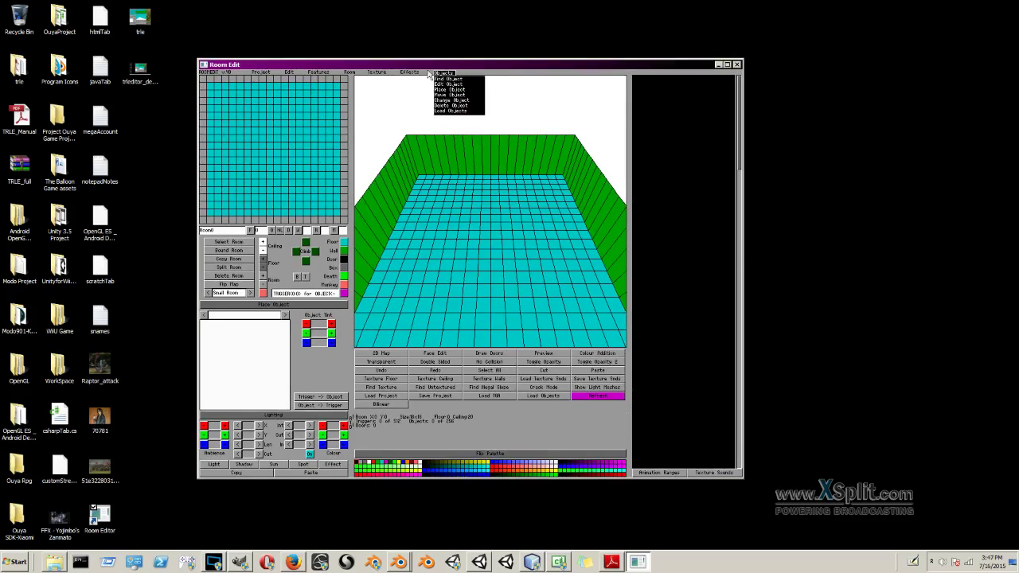
click(379, 73)
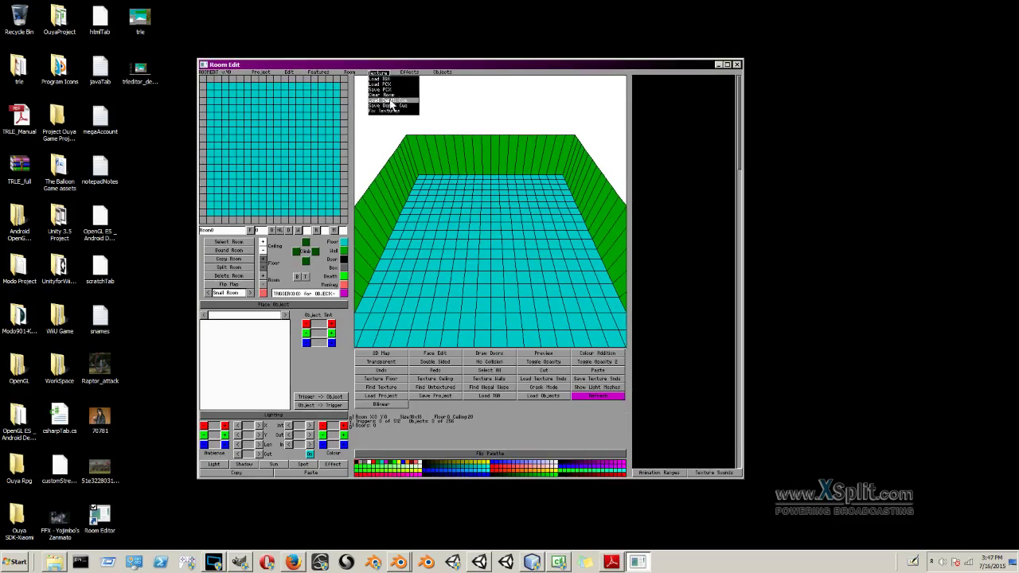
click(392, 78)
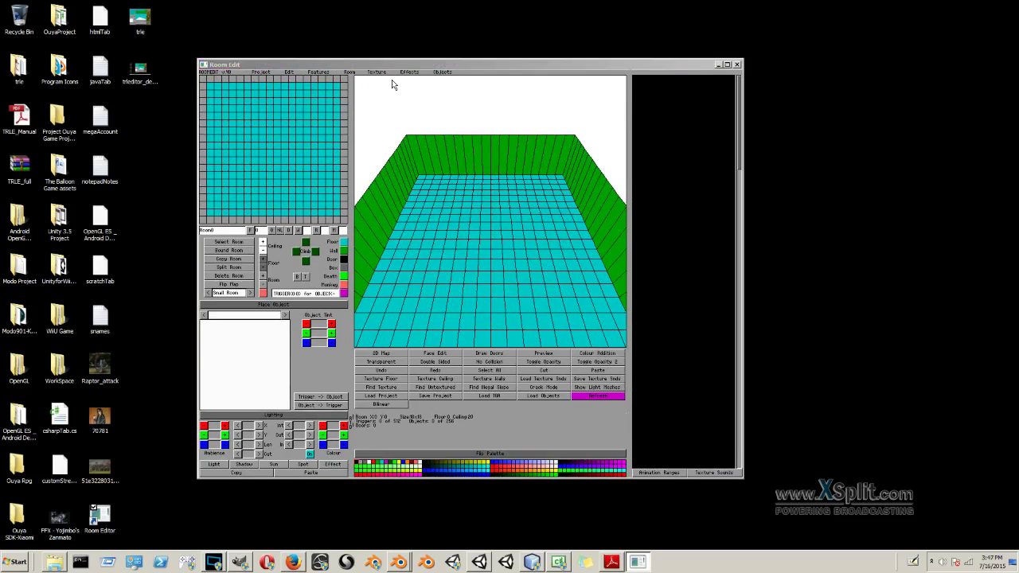
click(318, 211)
double_click(317, 211)
click(313, 200)
double_click(313, 200)
click(318, 143)
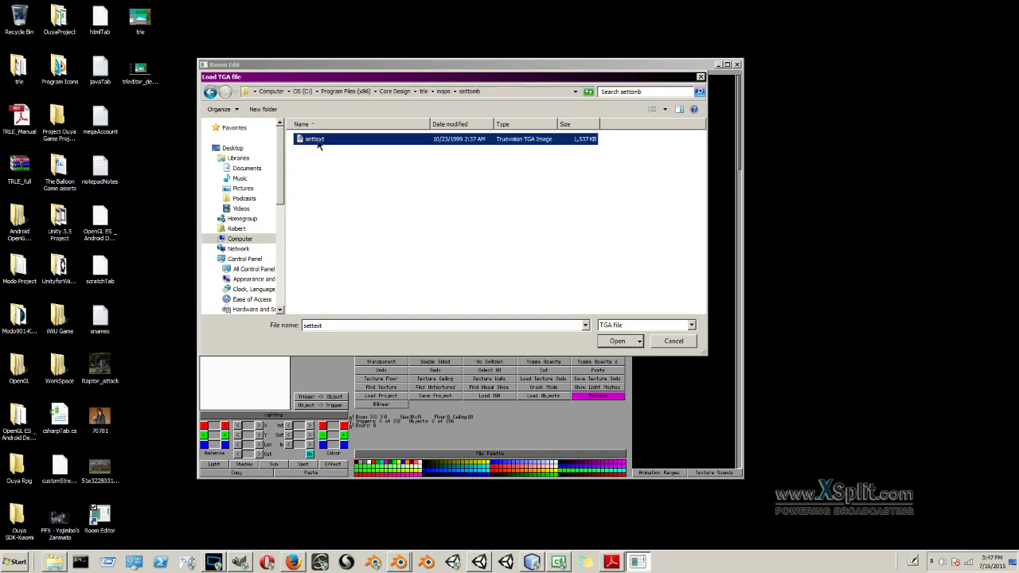
click(611, 341)
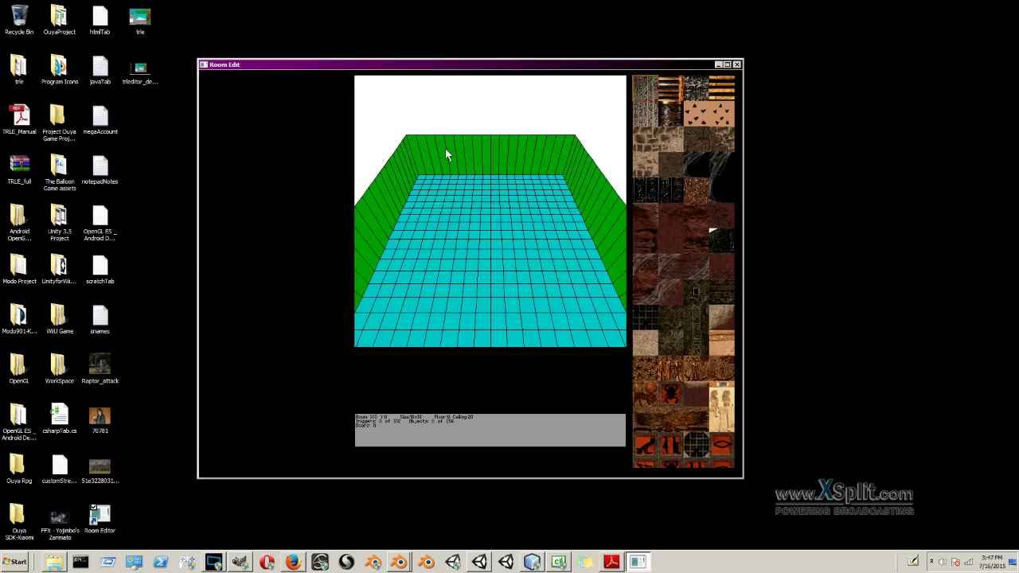
Minimize and restore the Room Edit window so its interface redraws
click(504, 147)
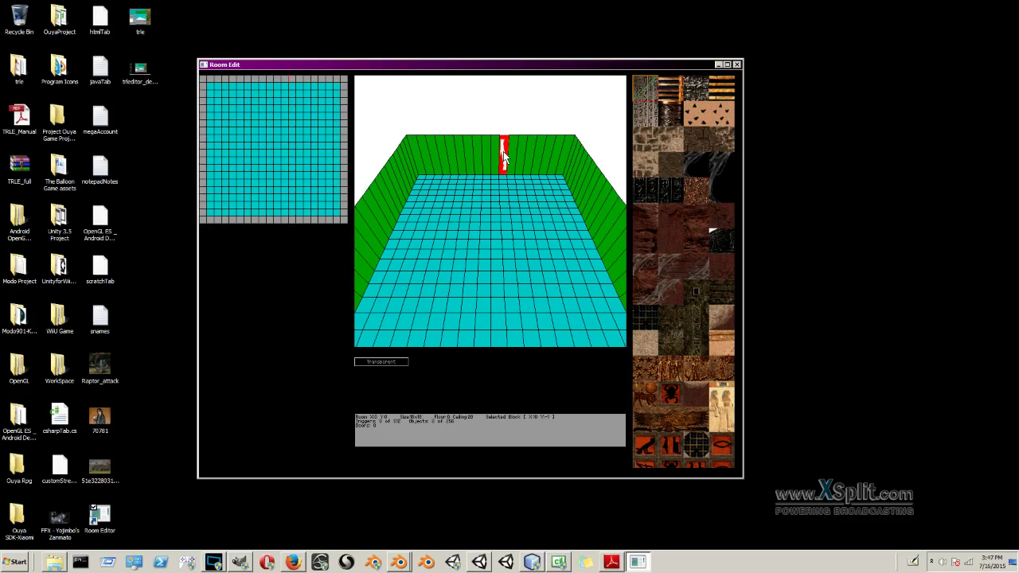
click(565, 112)
click(718, 64)
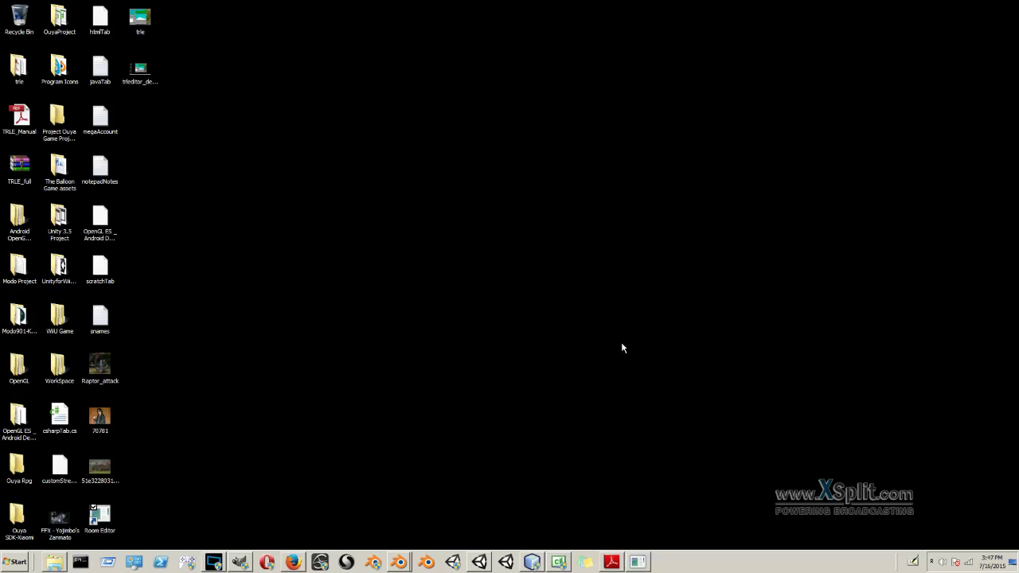
click(637, 562)
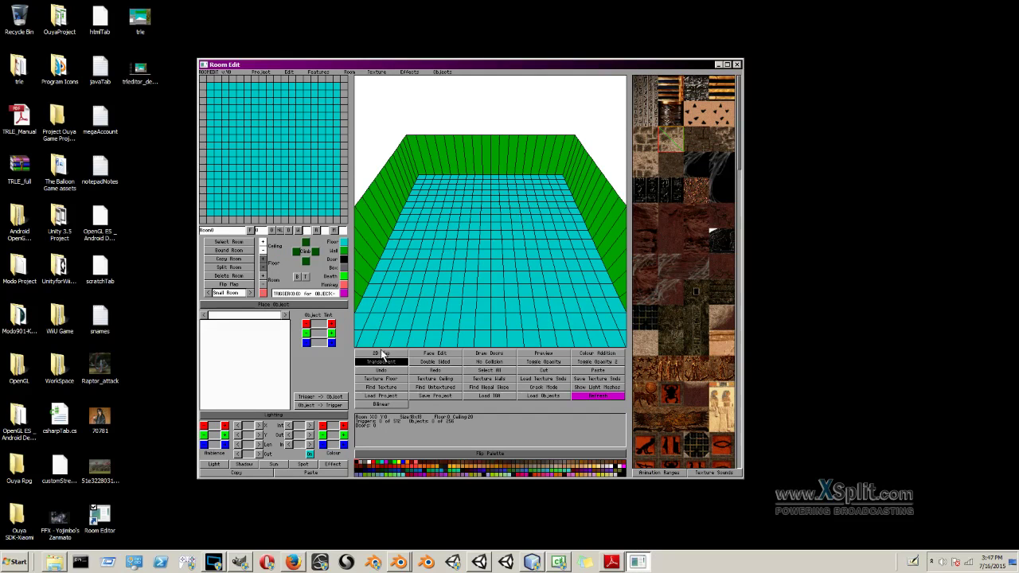
click(442, 71)
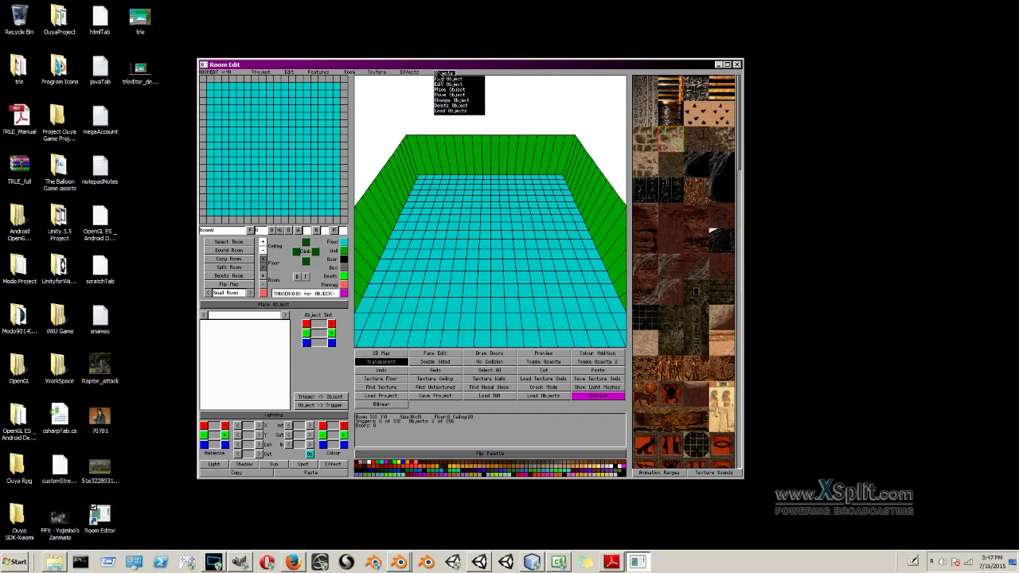
click(453, 111)
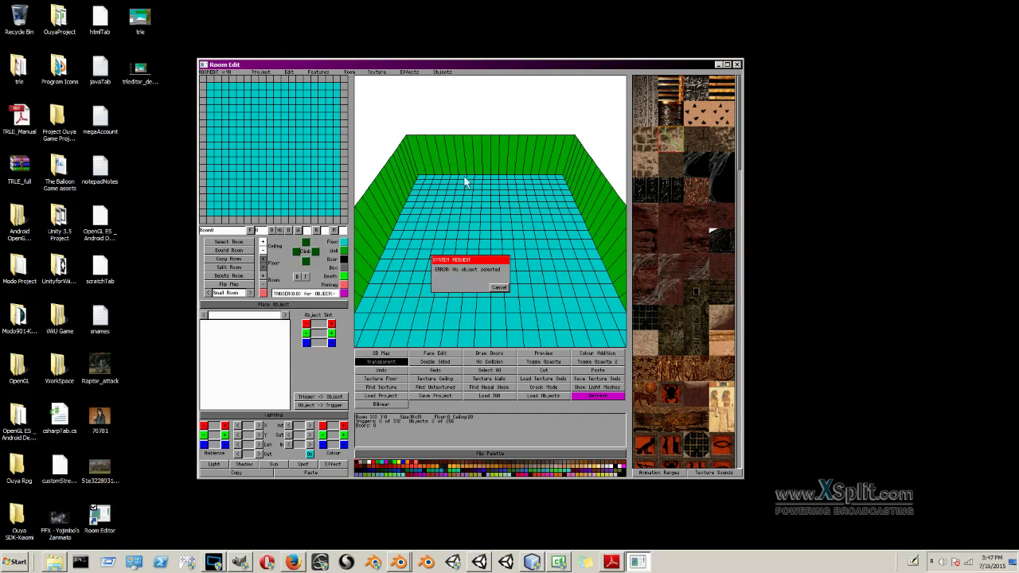
click(499, 289)
Load the settomb.WAS object wad from the wads folder inside graphics
click(443, 73)
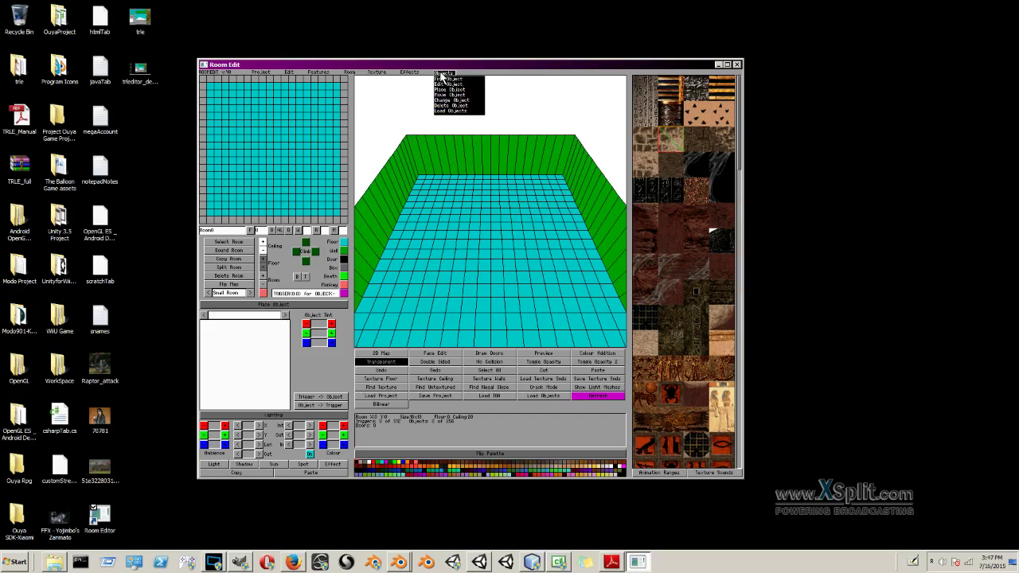
click(450, 111)
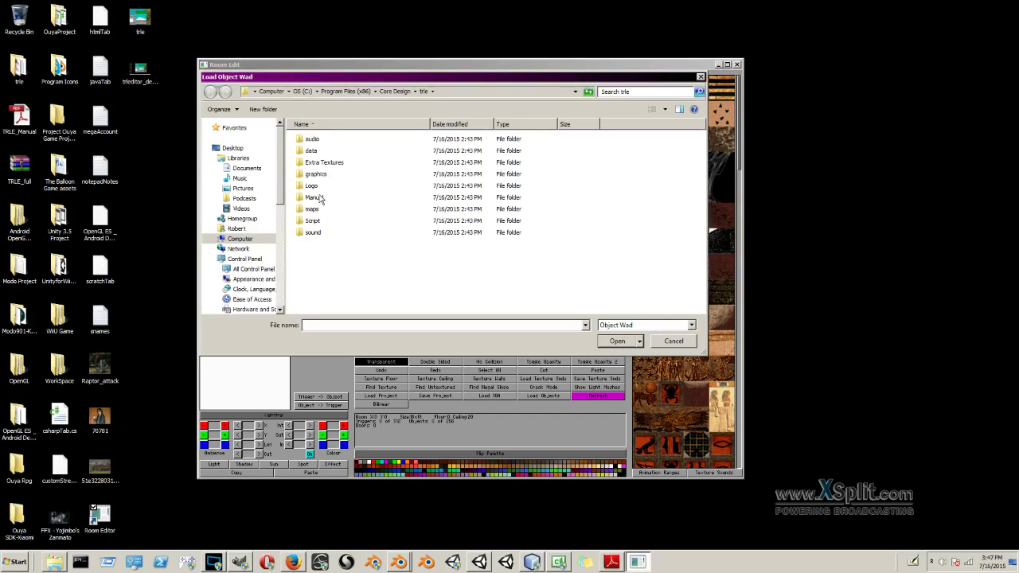
click(317, 173)
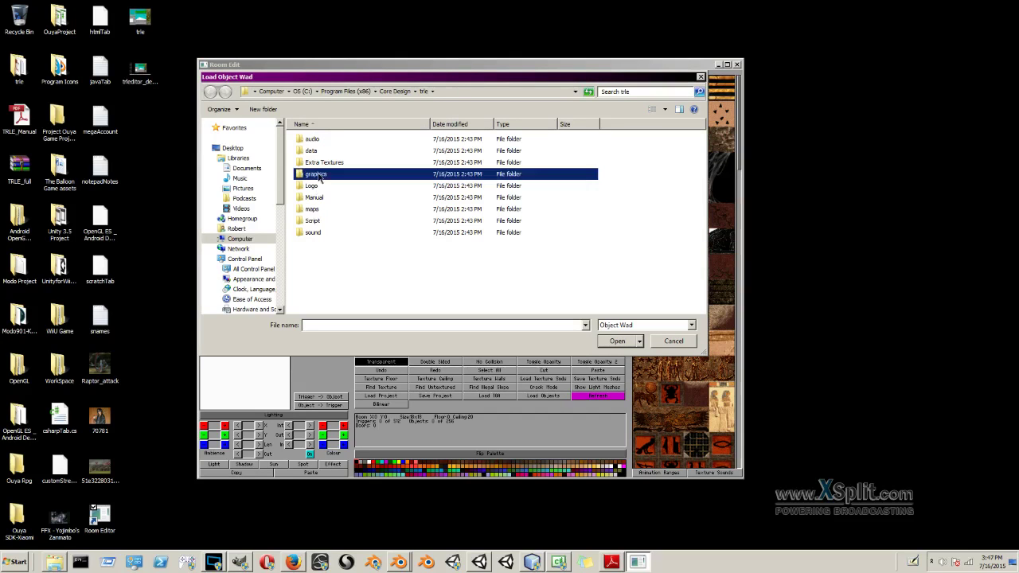
double_click(316, 174)
click(313, 142)
double_click(312, 142)
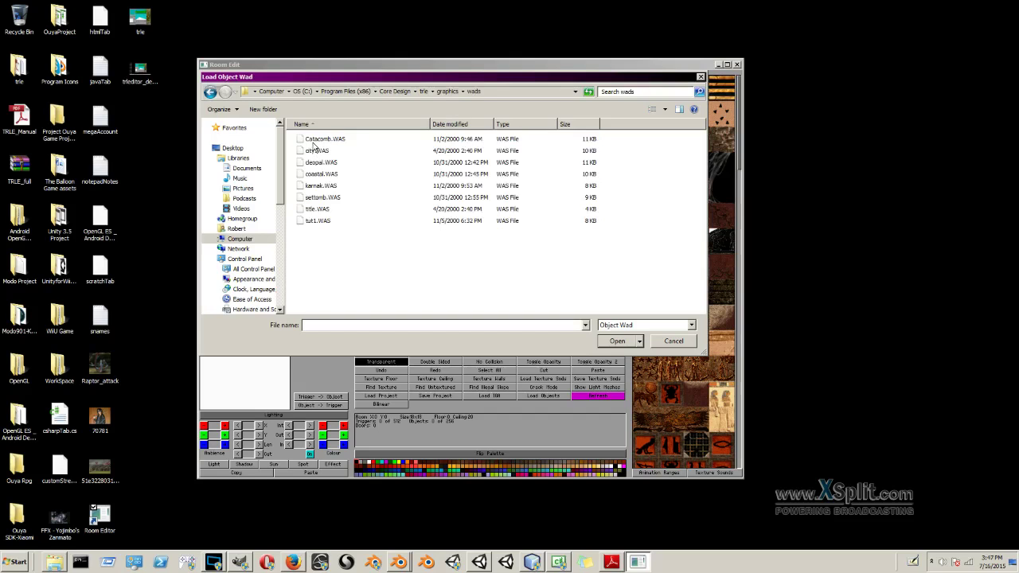
click(323, 198)
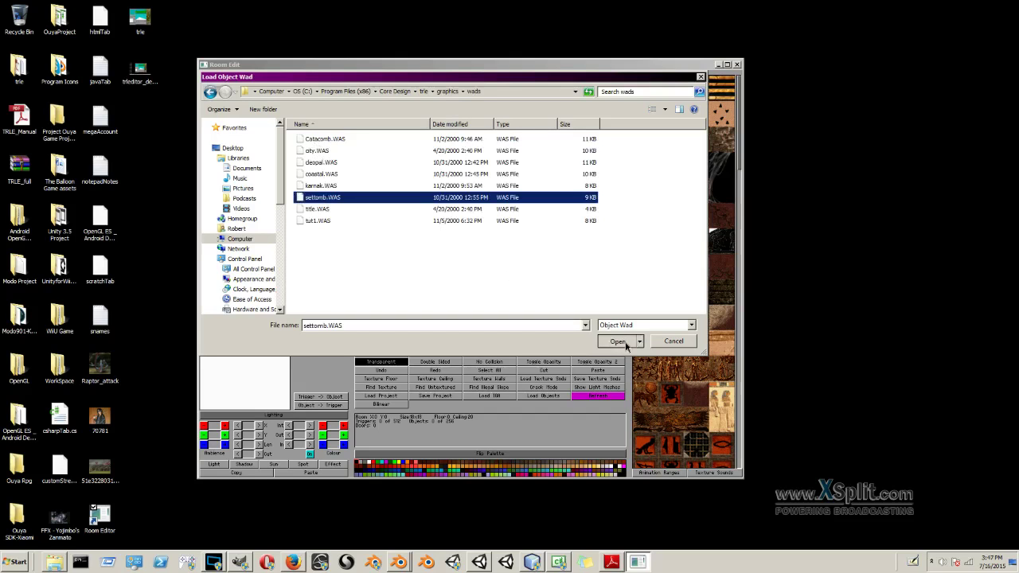
click(617, 341)
click(446, 288)
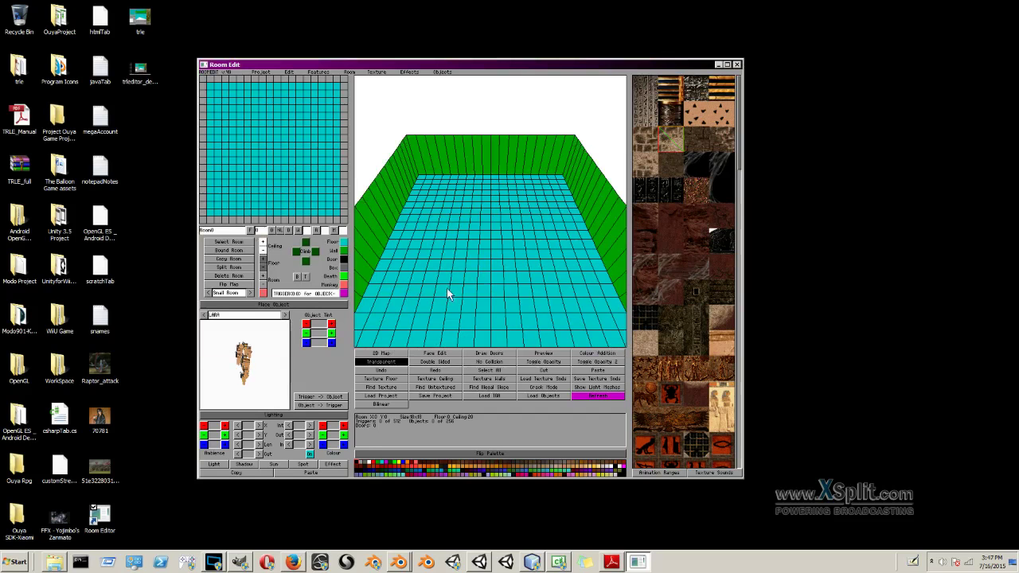
Place LARA_SKIN and LARA_SKIN_JOINTS together on a floor block near the middle of the room and turn off the Transparent option
click(284, 315)
click(284, 315)
click(284, 316)
click(285, 315)
click(284, 315)
click(284, 316)
click(285, 315)
click(284, 315)
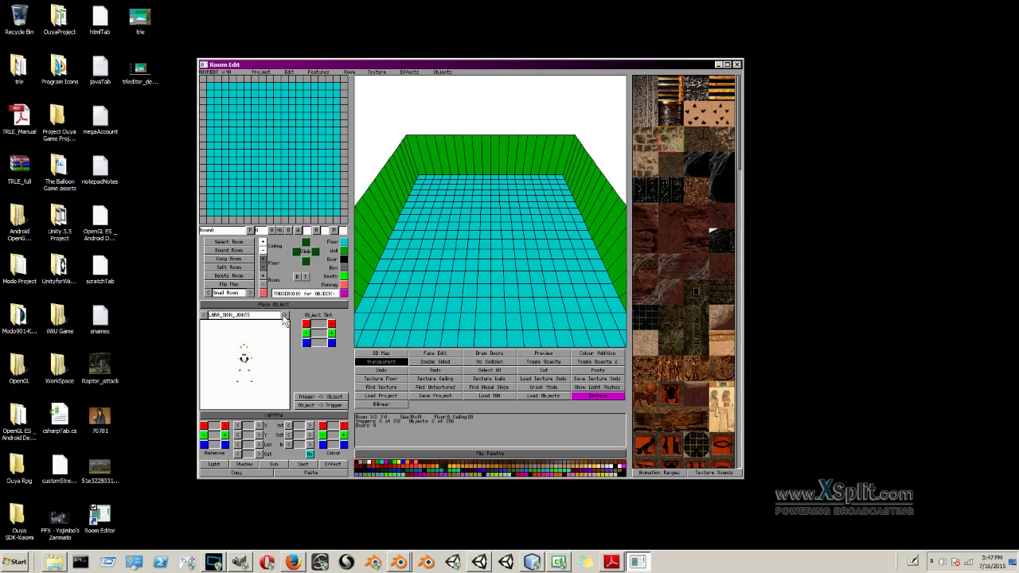
click(204, 316)
click(495, 253)
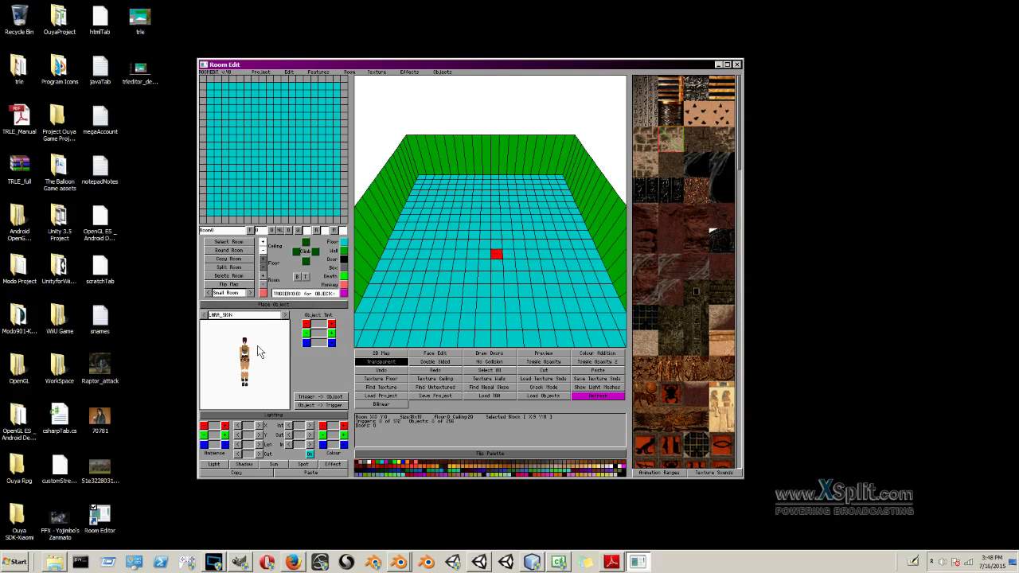
click(495, 254)
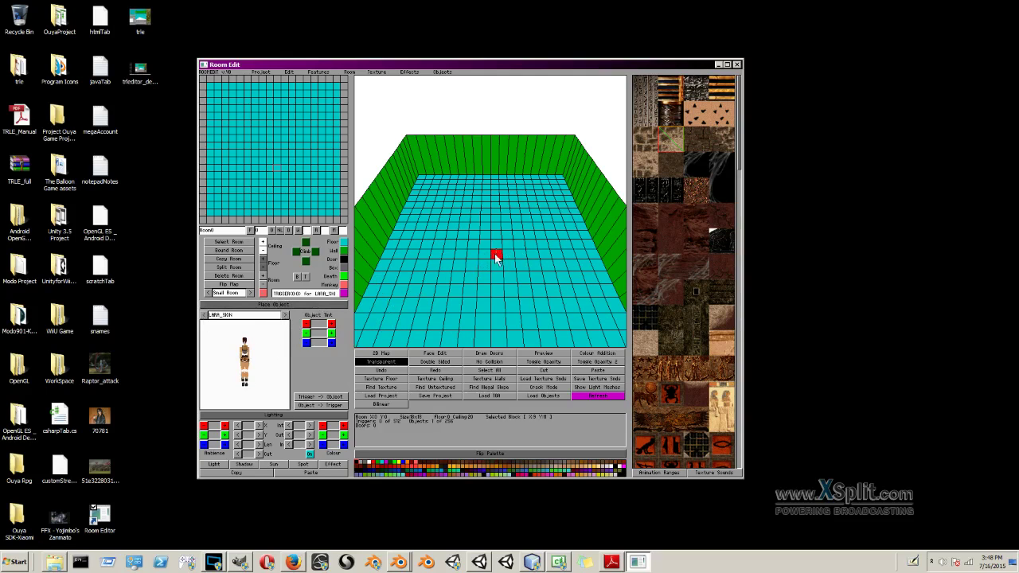
click(286, 316)
click(376, 364)
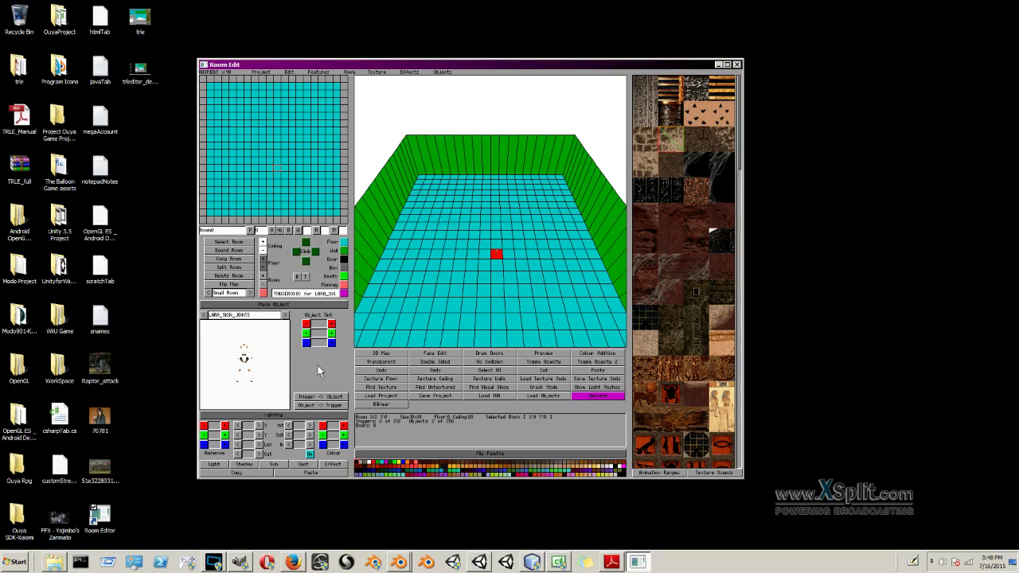
Browse the object list to TEETH_SPIKES and choose it as the object for placement
click(285, 315)
click(285, 316)
click(285, 315)
click(285, 316)
click(285, 315)
click(285, 315)
click(285, 315)
click(285, 315)
click(285, 315)
click(285, 315)
click(285, 315)
click(285, 315)
click(285, 316)
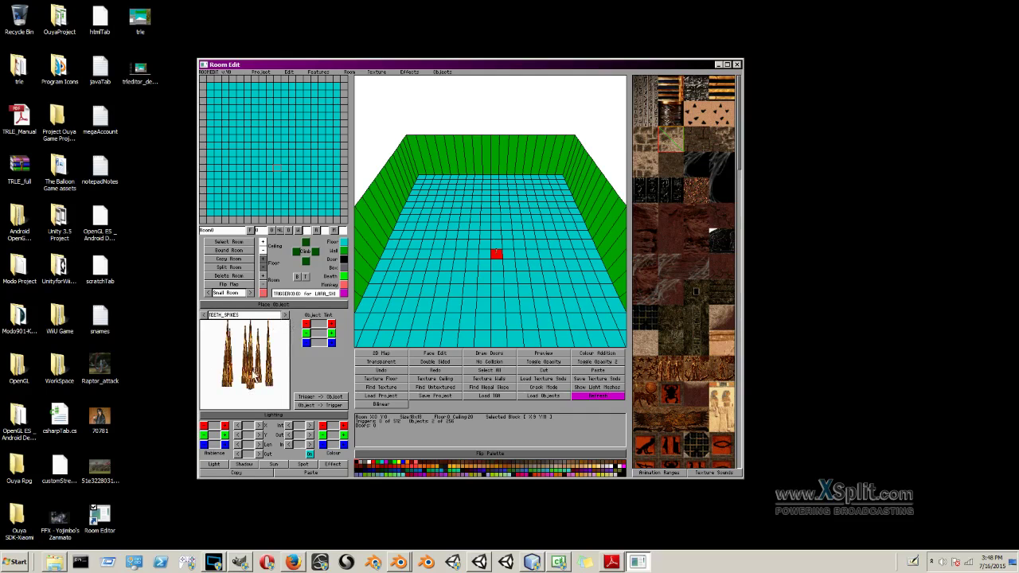
Place TEETH_SPIKES on neighbouring floor blocks in short rows on both sides of the Lara object
click(271, 305)
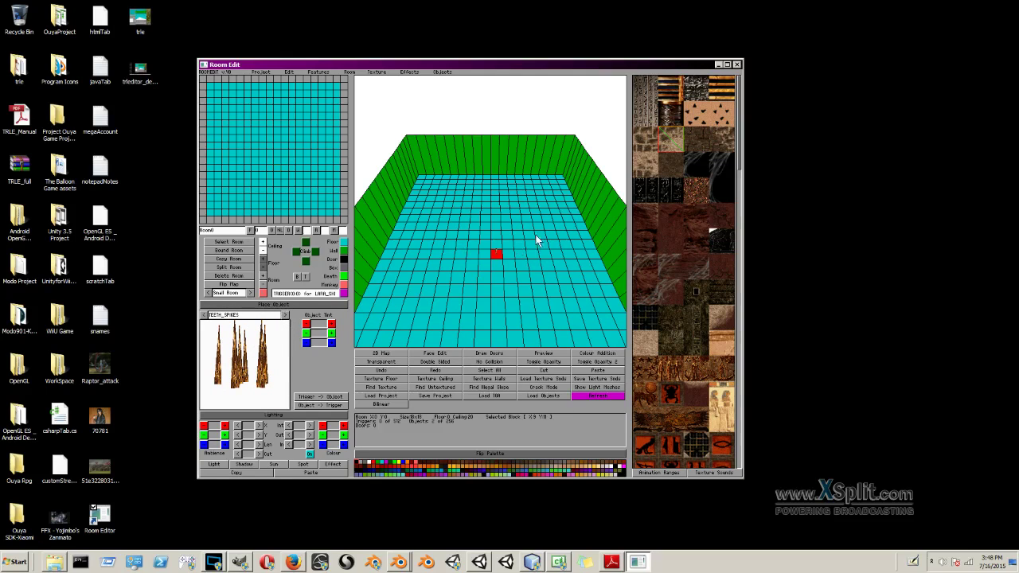
click(510, 257)
click(511, 248)
click(507, 250)
click(512, 244)
click(483, 253)
click(313, 306)
click(472, 243)
click(314, 305)
click(472, 253)
click(305, 307)
click(455, 262)
click(295, 304)
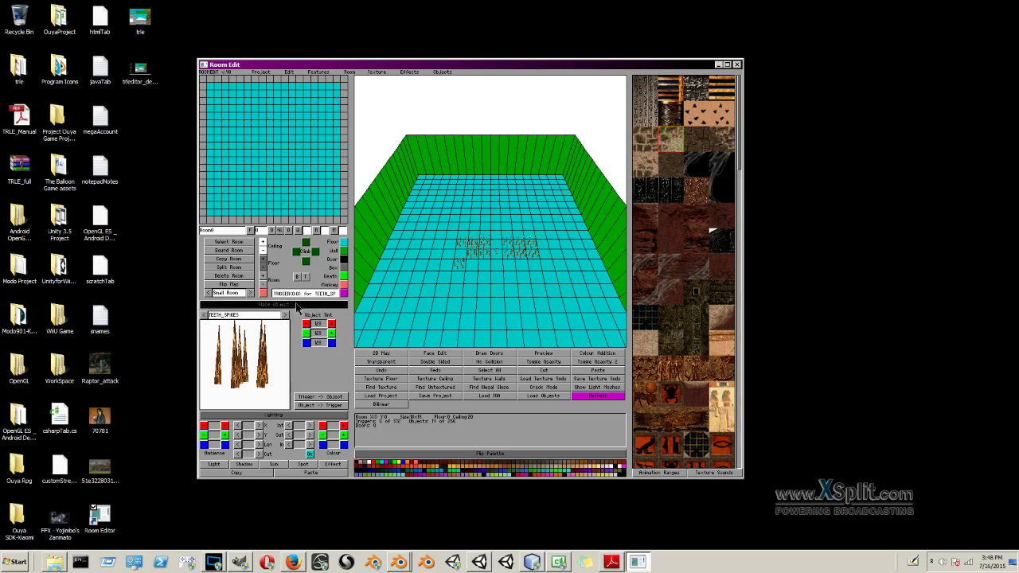
click(461, 253)
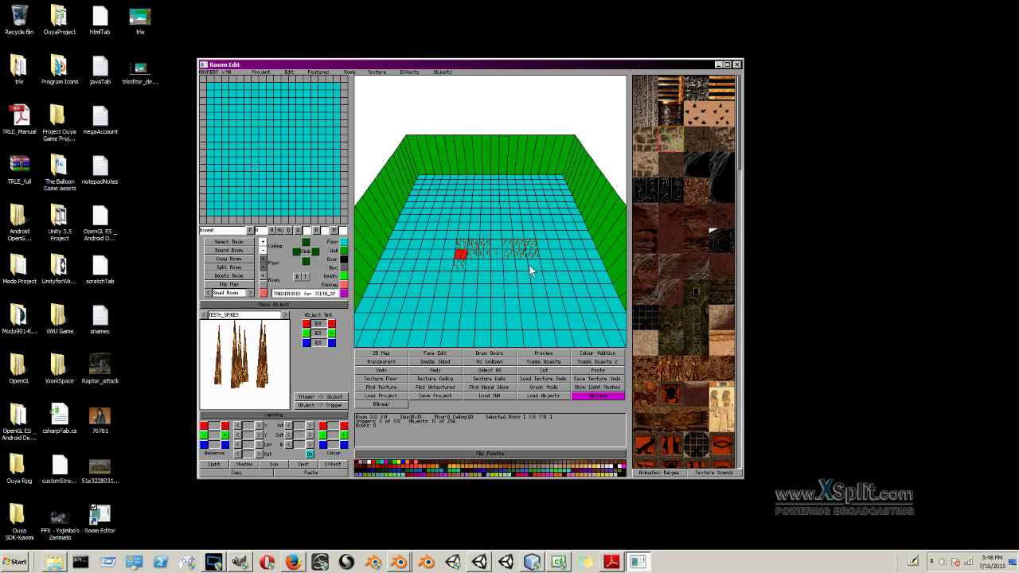
Examine the placed spikes and Lara object in the room from high and low angles and at closer distances
key(Up)
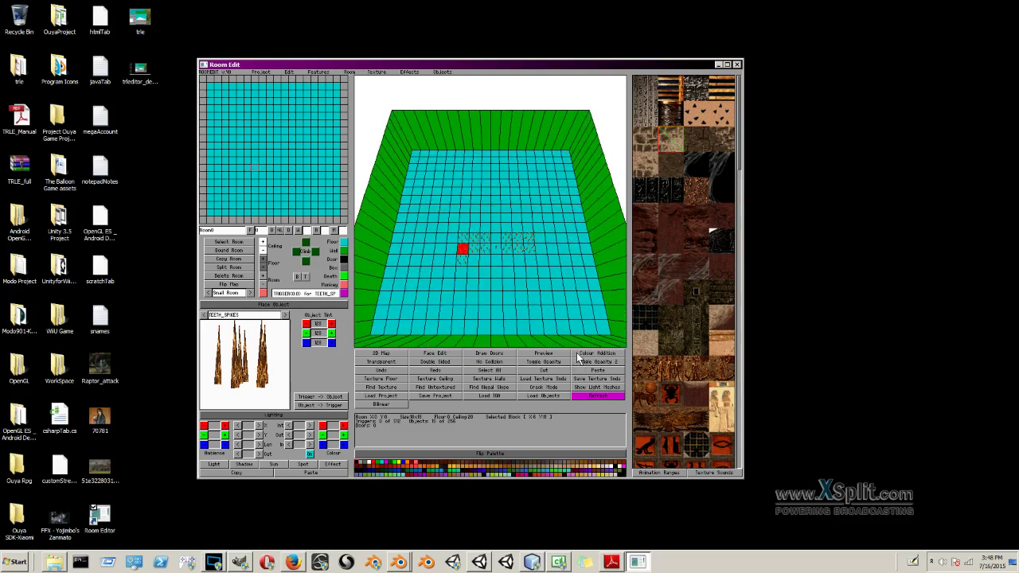
key(Down)
key(Up)
key(Down)
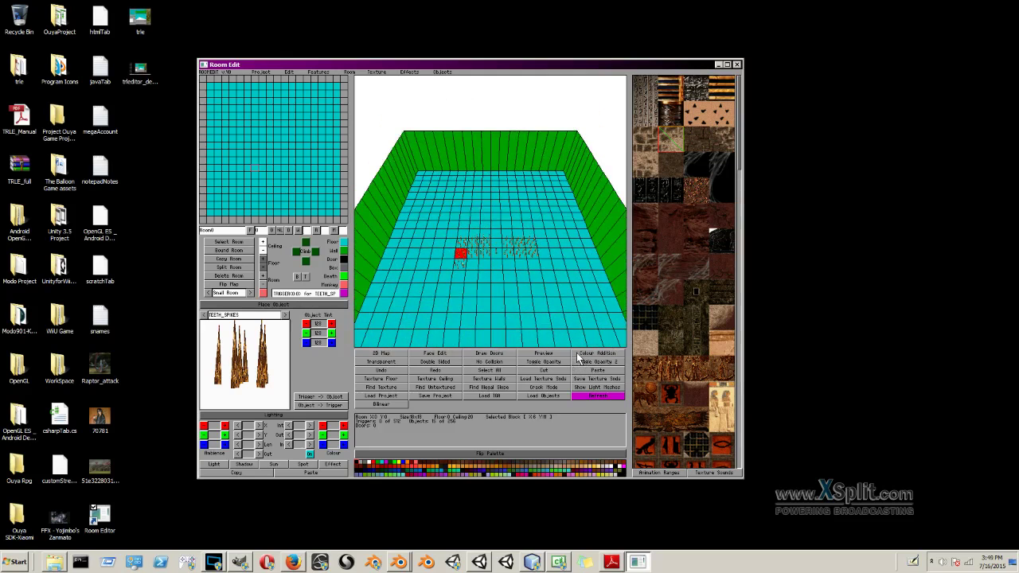
key(Up)
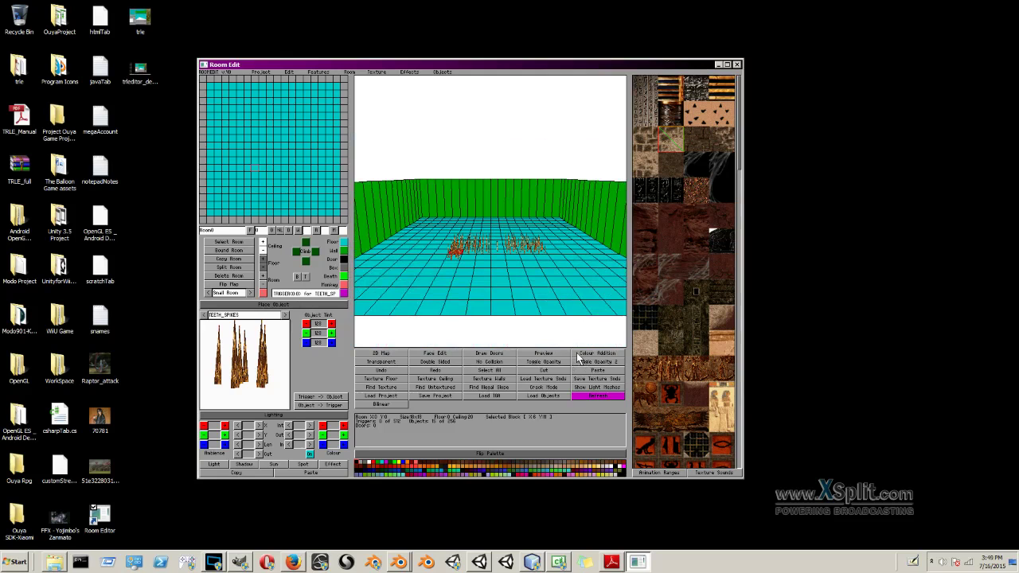
key(Page_Up)
key(Page_Down)
key(Page_Up)
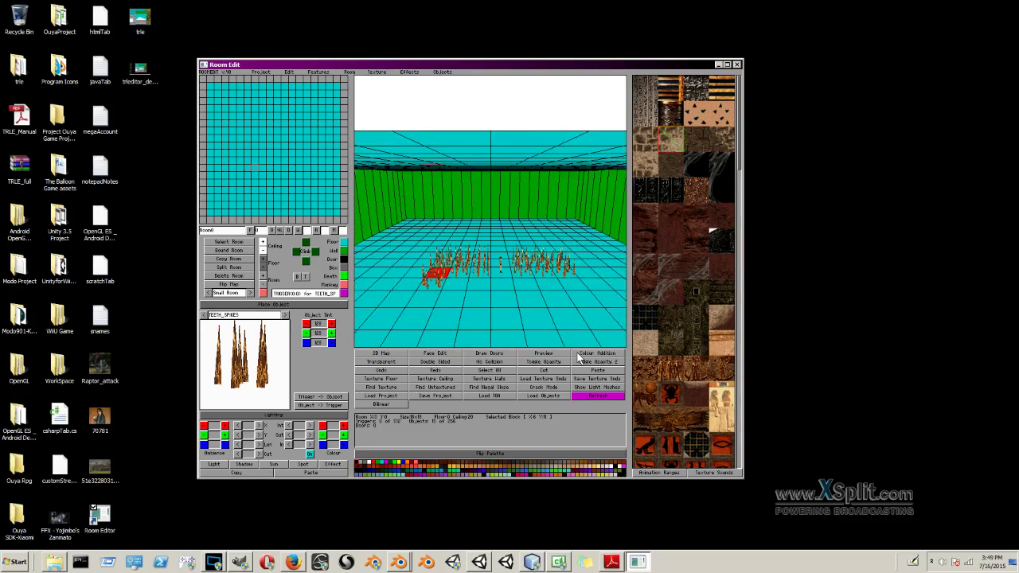
key(Up)
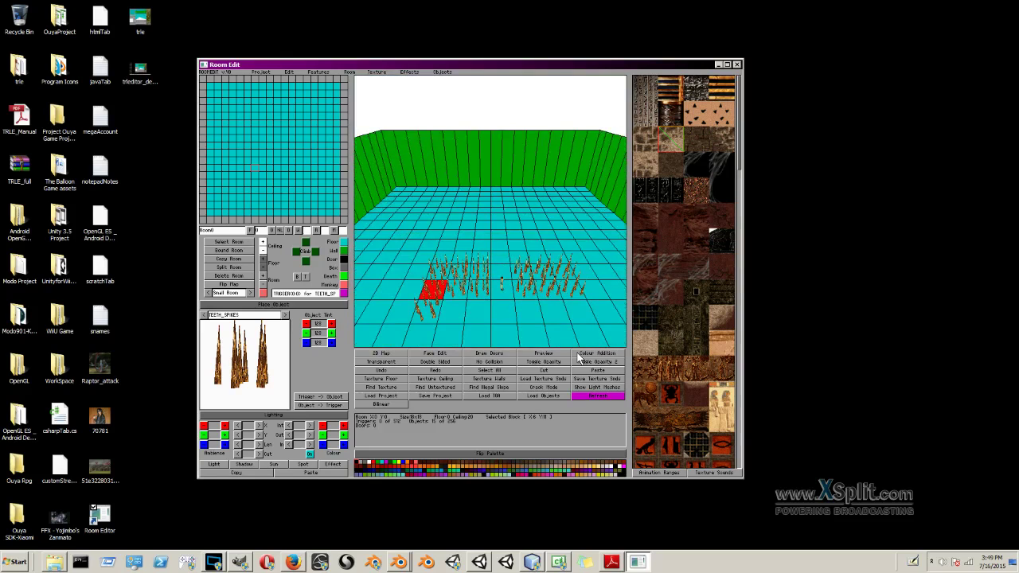
key(Page_Up)
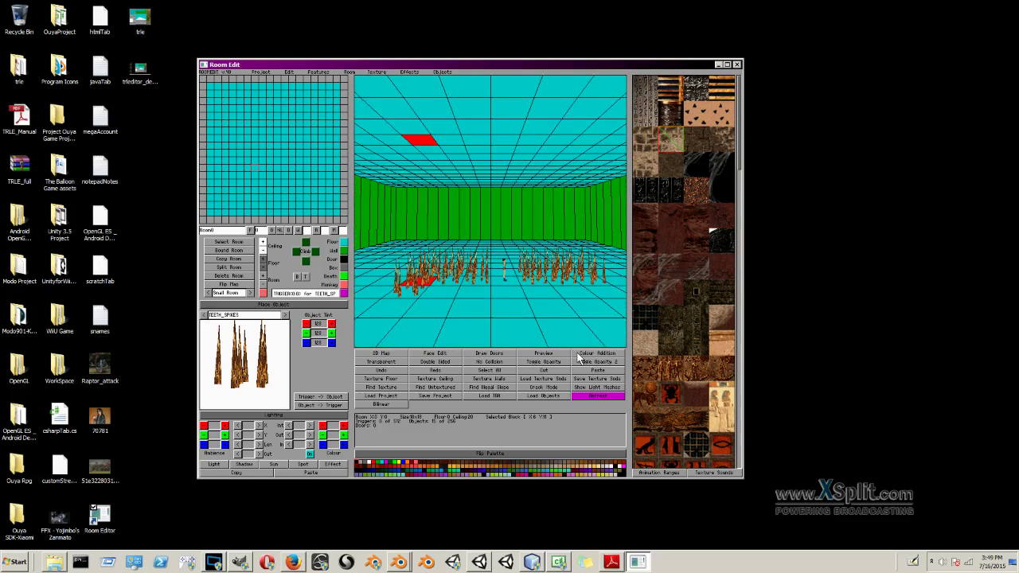
Texture the room's entire floor with the sandy beige stone texture
key(Page_Up)
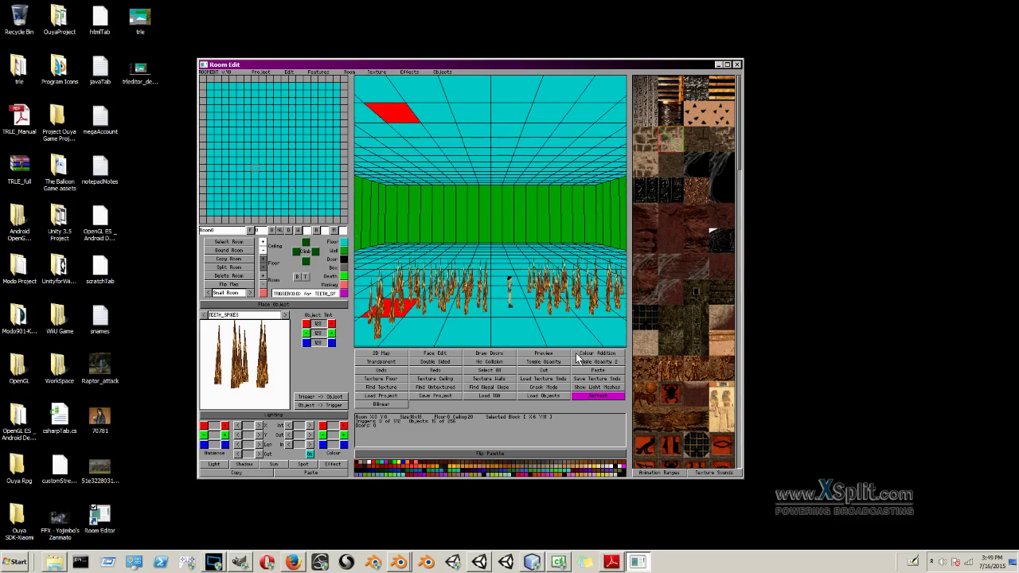
key(Right)
key(Right)
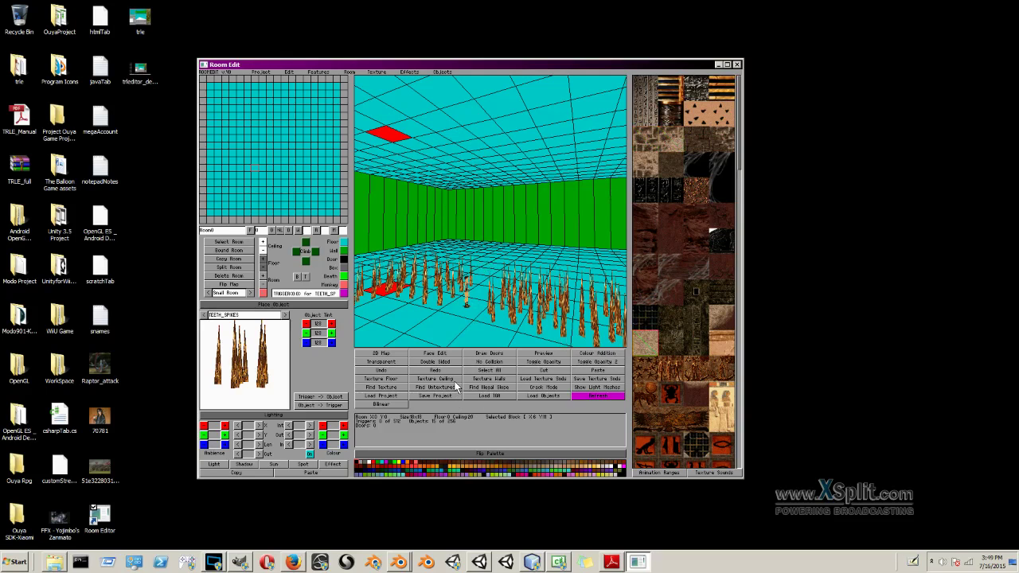
click(380, 382)
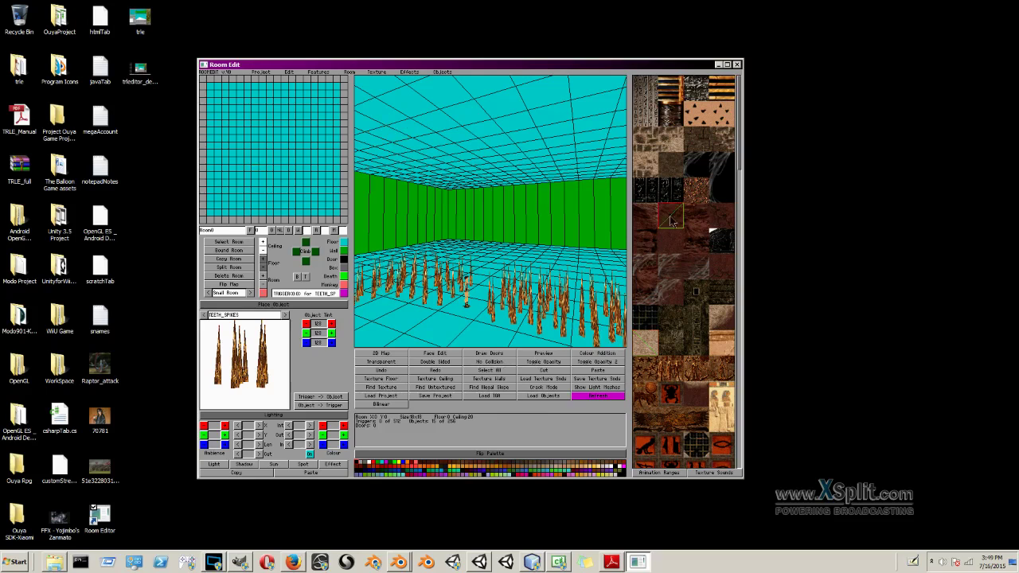
Texture the entire ceiling with the dark reddish-brown rock texture and the walls with the peach-coloured, brown-banded texture
click(643, 222)
click(436, 381)
click(724, 412)
Preview the textured room and inspect its walls, ceiling, corners, spikes and Lara from several directions, leaving the preview when done
click(543, 353)
key(Left)
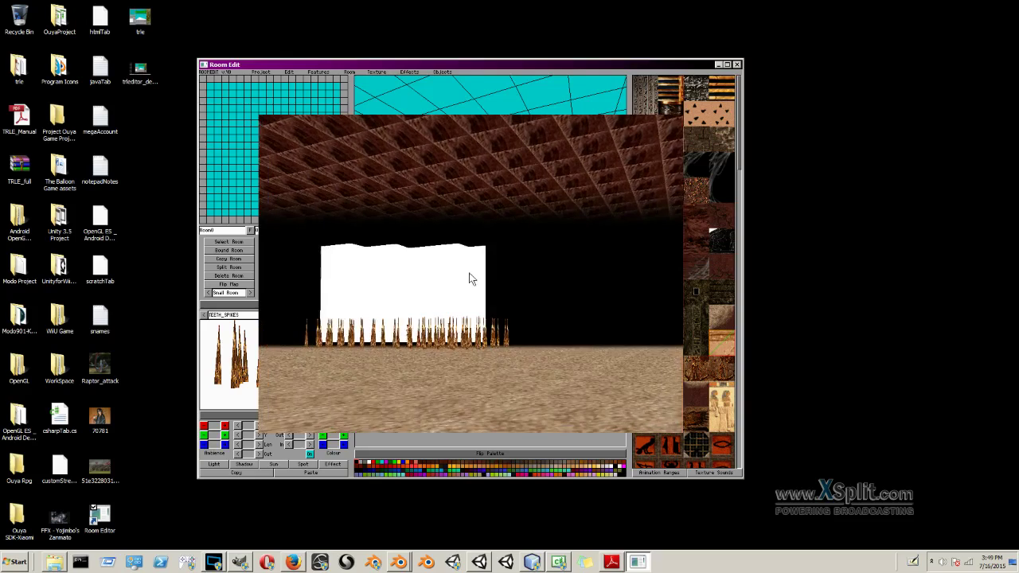
key(Right)
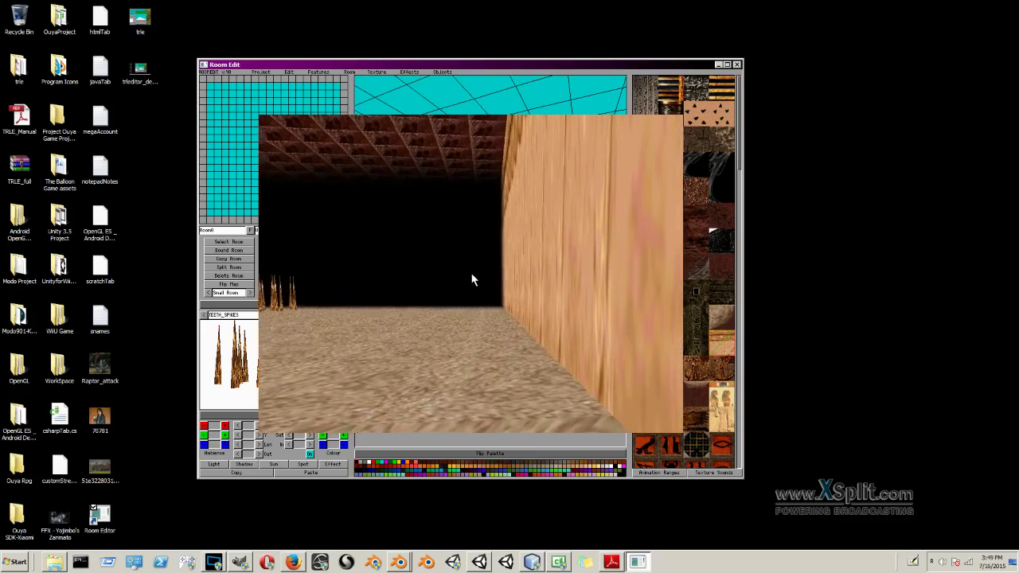
key(Left)
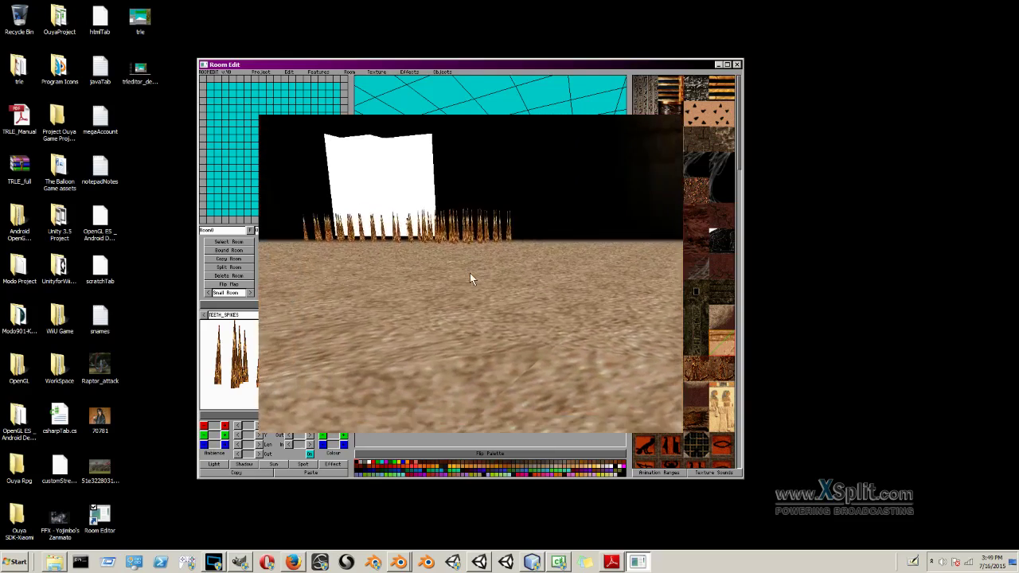
key(Down)
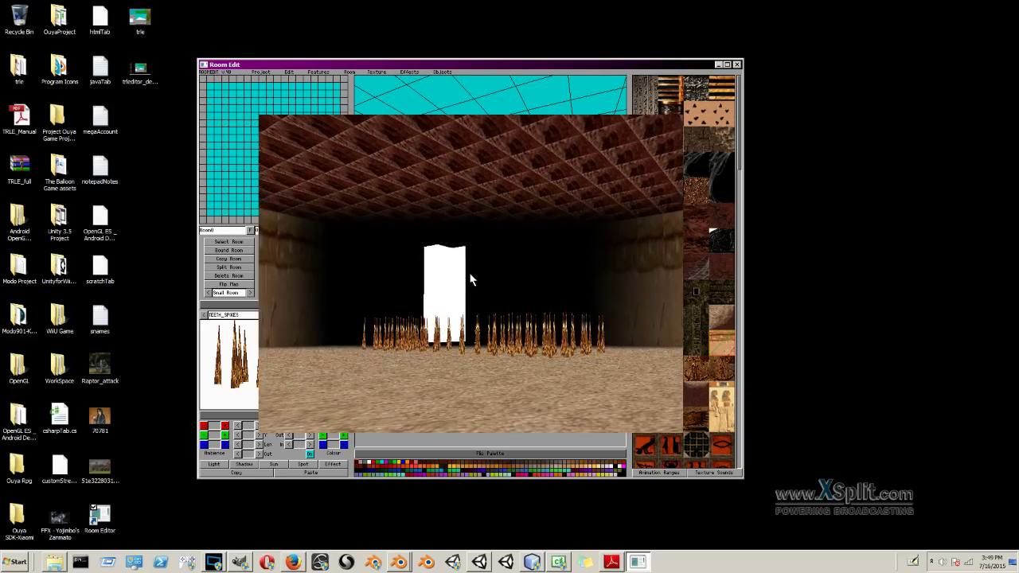
key(Up)
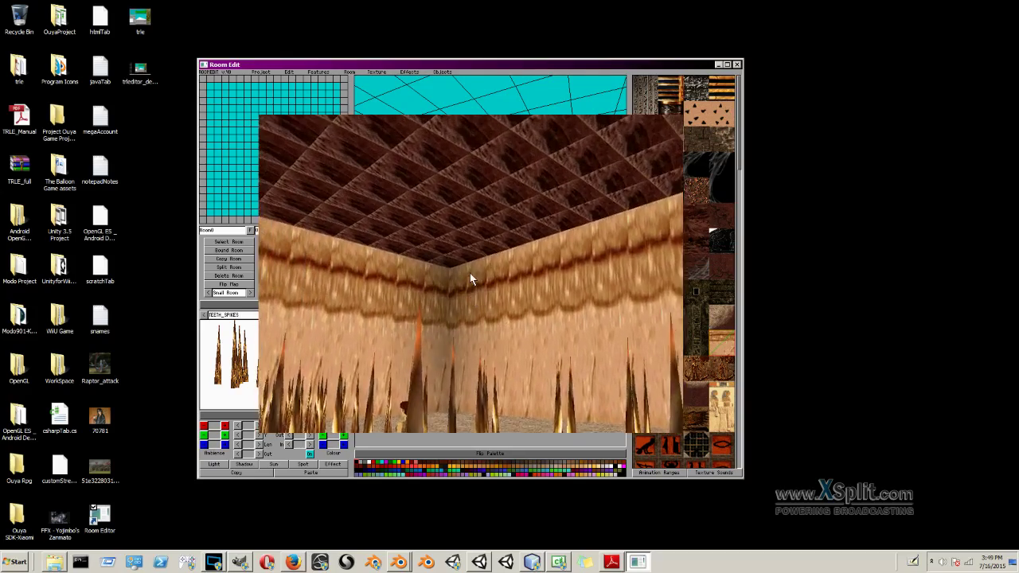
key(Left)
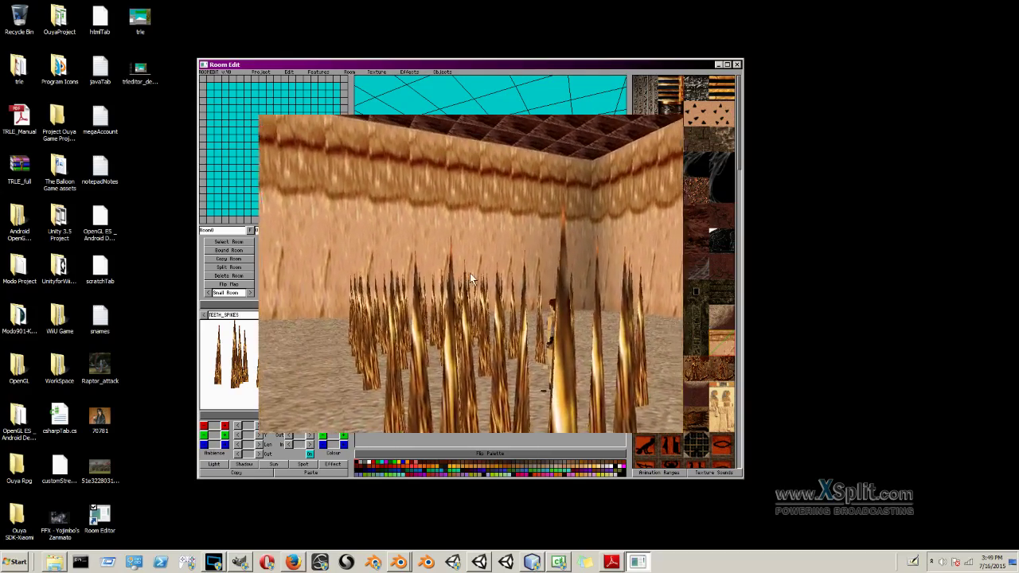
key(Right)
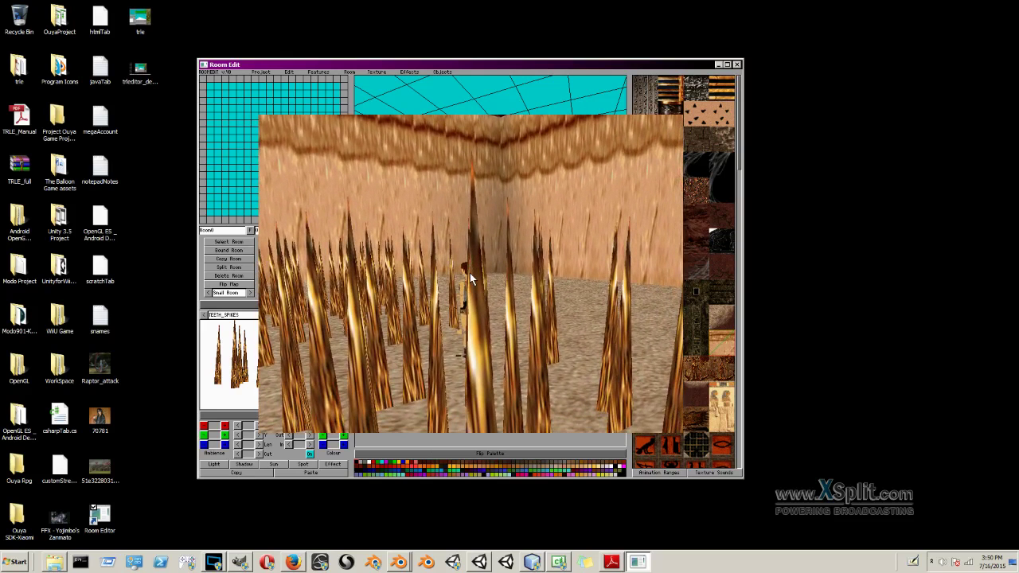
key(Left)
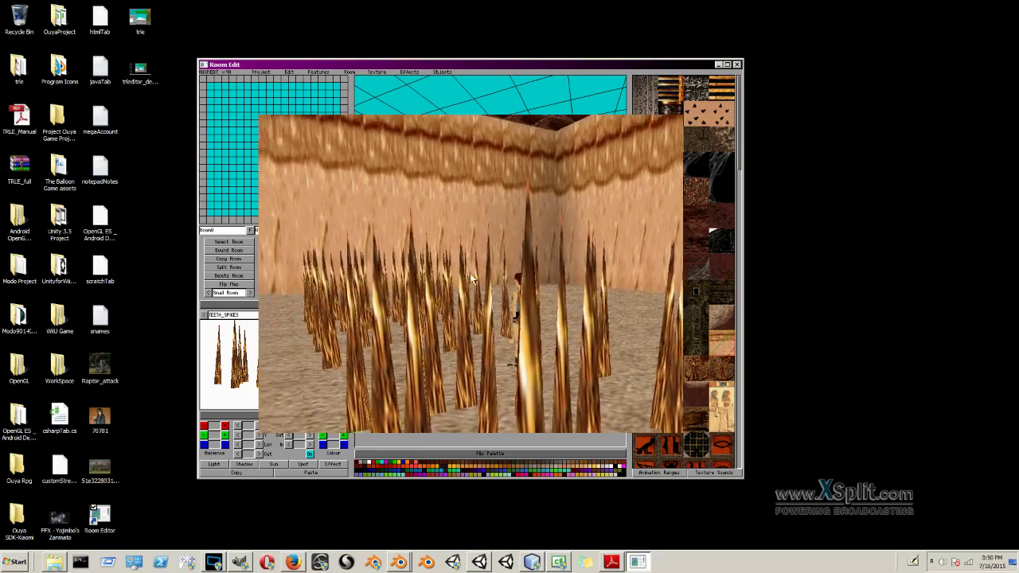
key(Left)
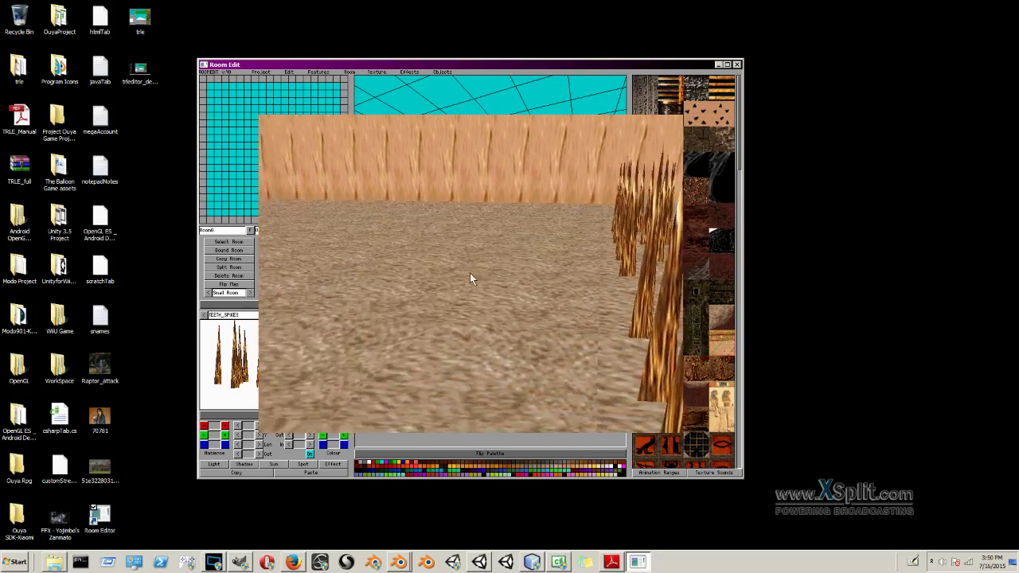
key(Up)
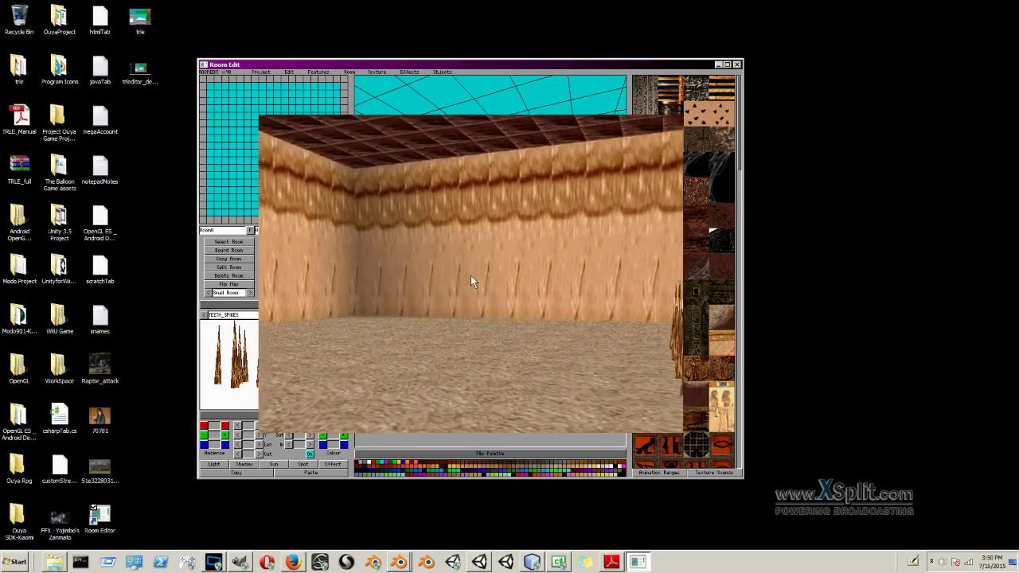
key(Left)
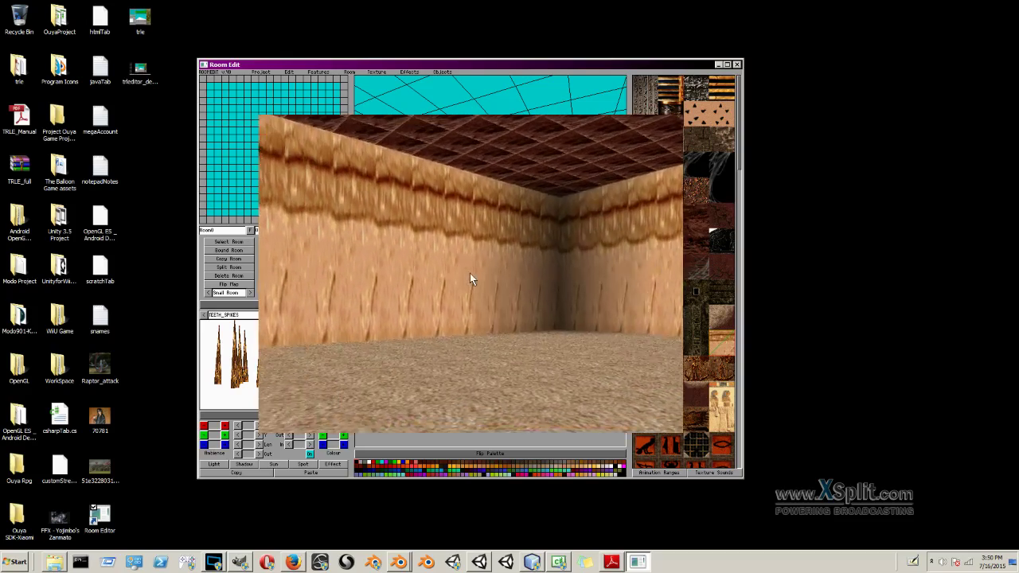
key(Up)
key(Left)
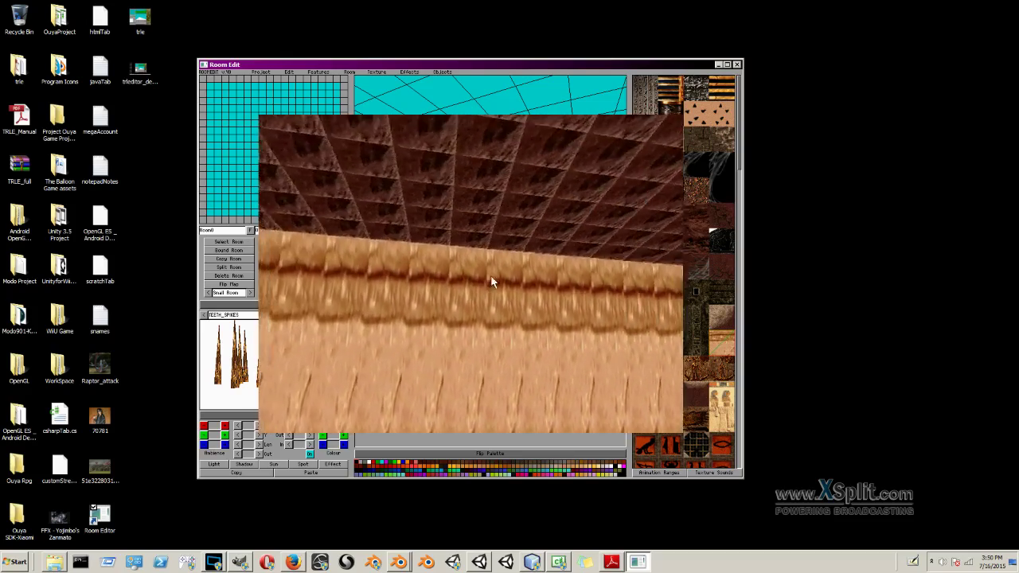
key(Down)
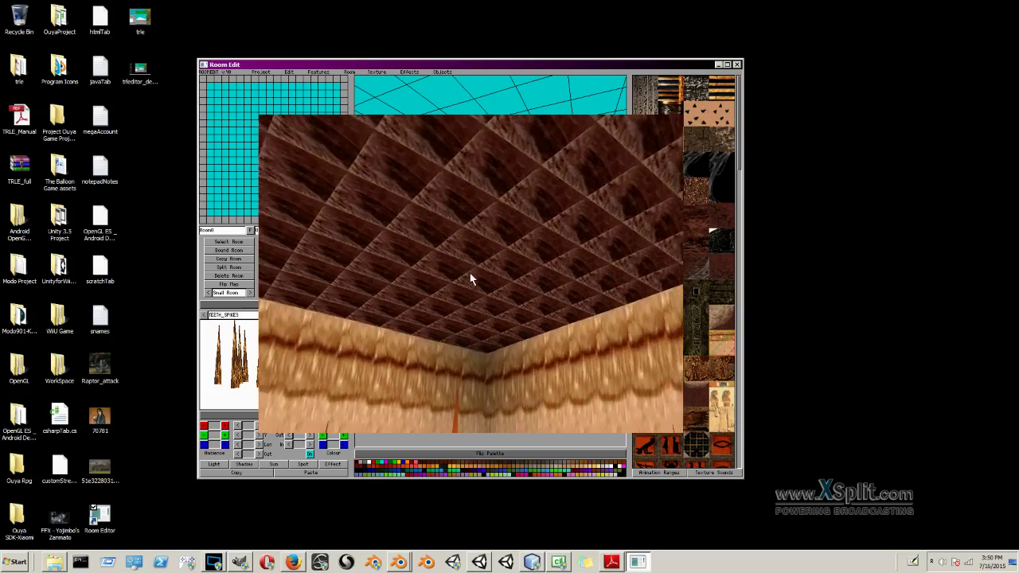
key(Up)
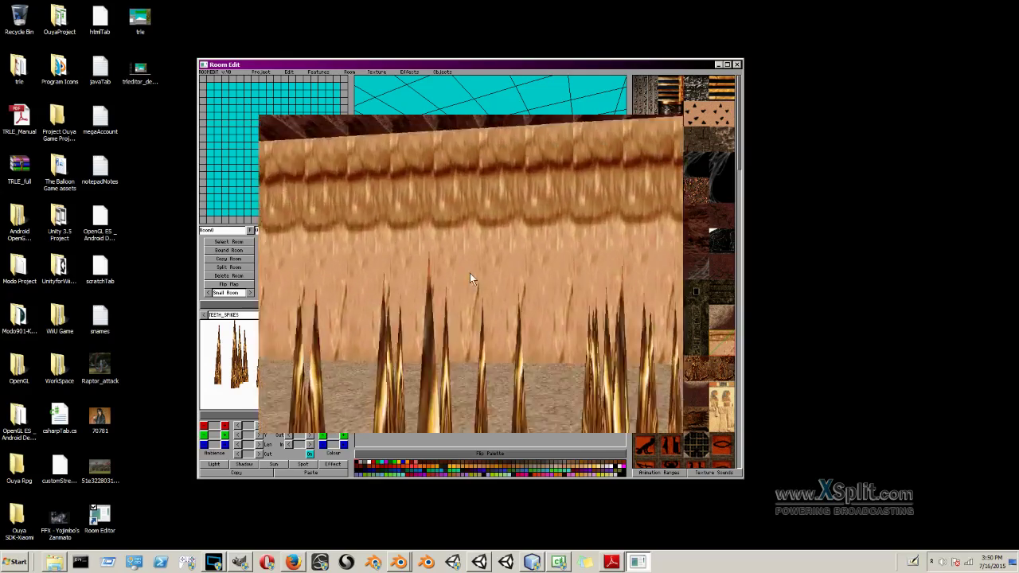
key(Right)
key(Down)
key(Left)
key(Down)
key(Left)
key(Up)
key(Up)
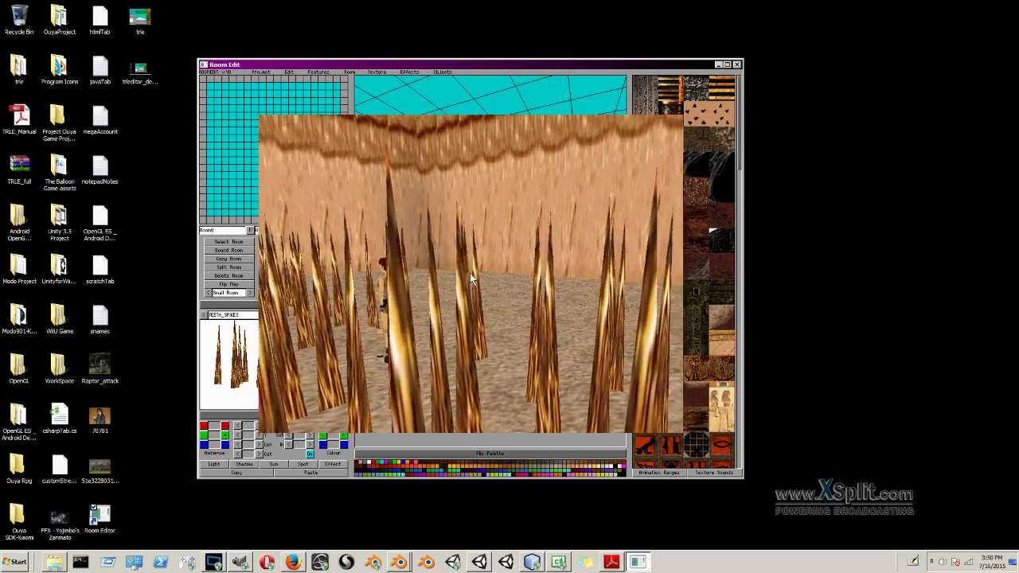
key(Left)
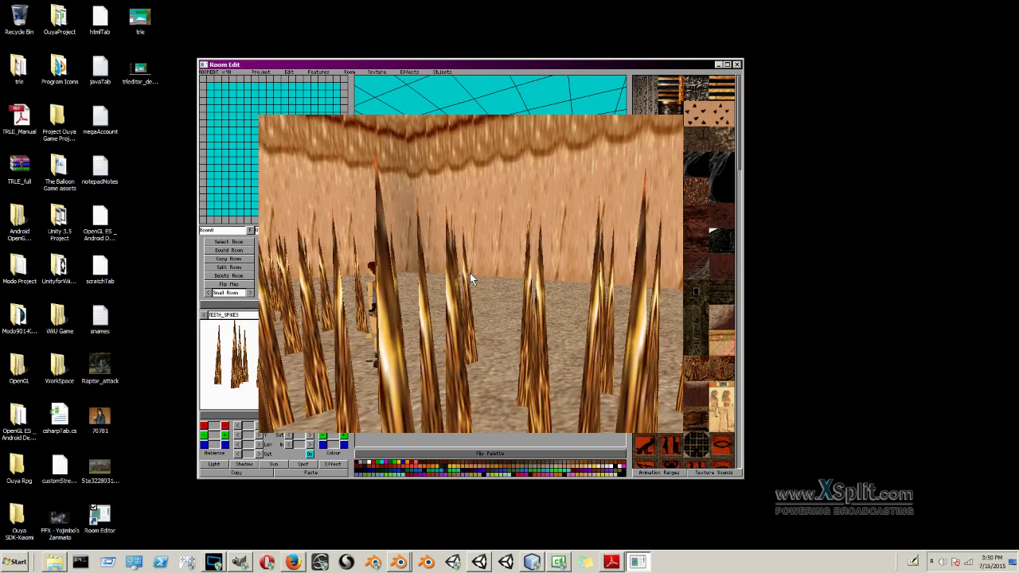
key(Escape)
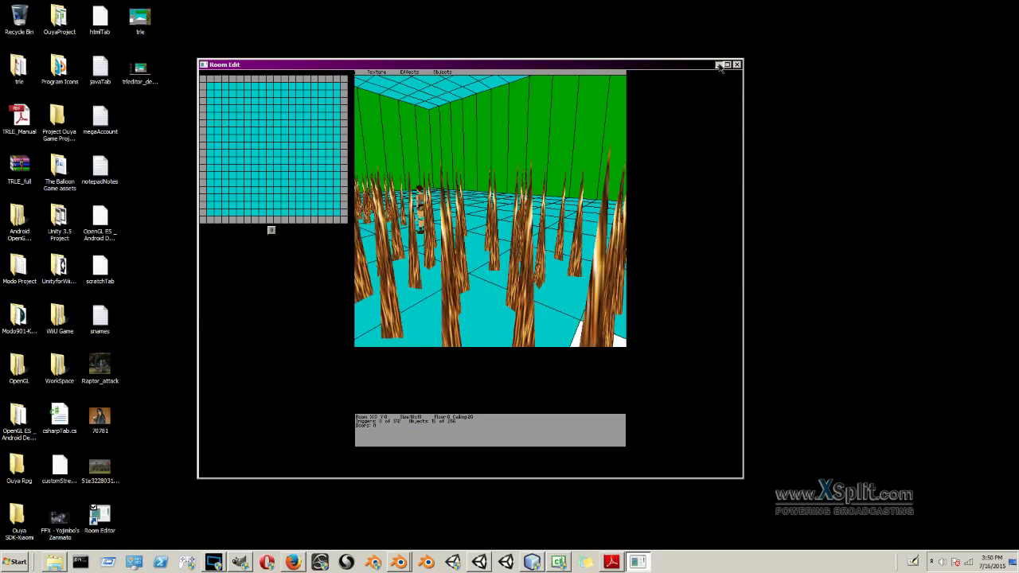
Minimize and restore the editor window to redraw it, and enable Face Edit to show the textures in the 3D view
click(719, 64)
click(637, 562)
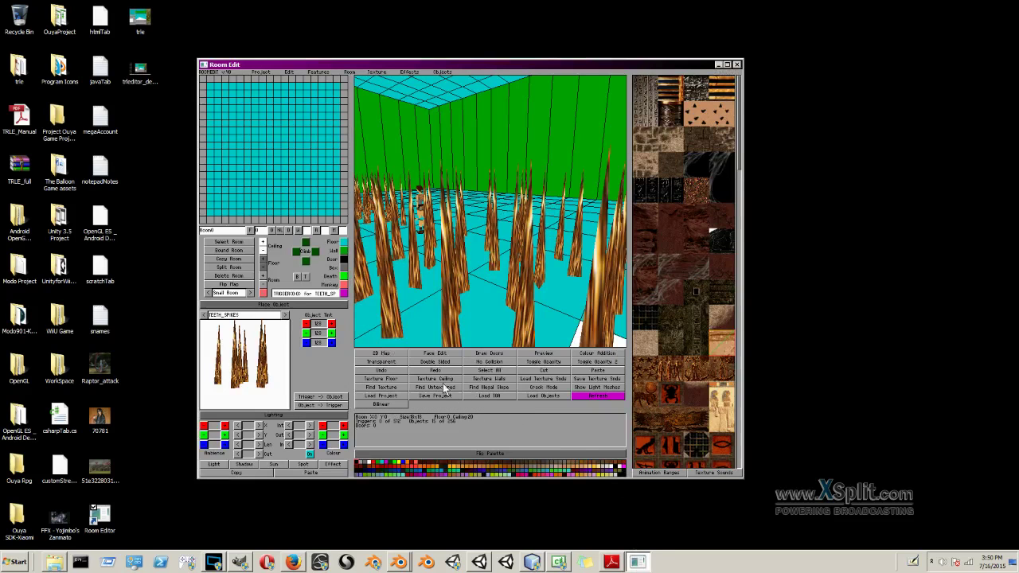
click(437, 354)
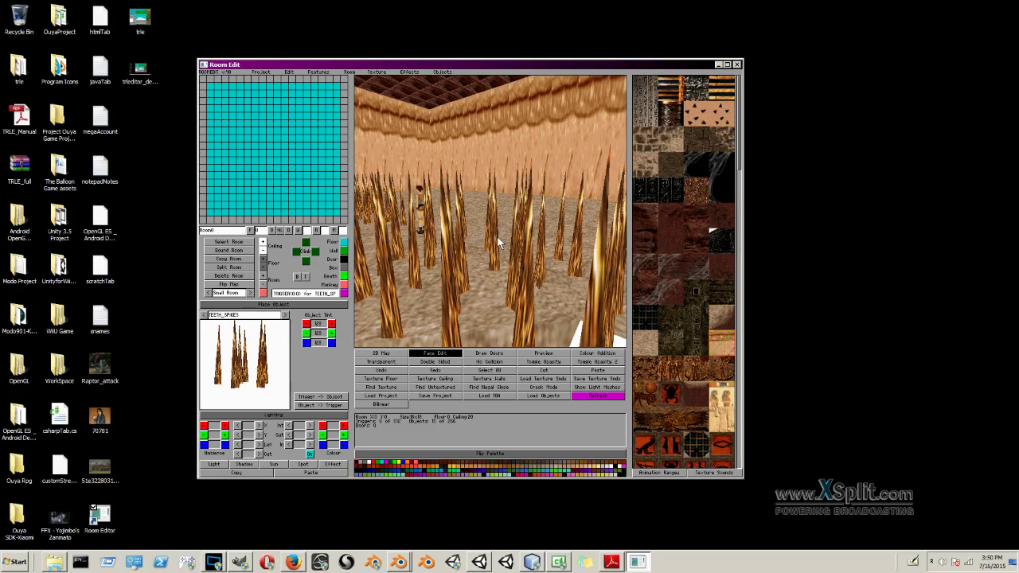
Examine the textured floor, walls and ceiling around the spikes and Lara from different angles in Face Edit mode
key(Right)
key(Left)
key(Up)
key(Down)
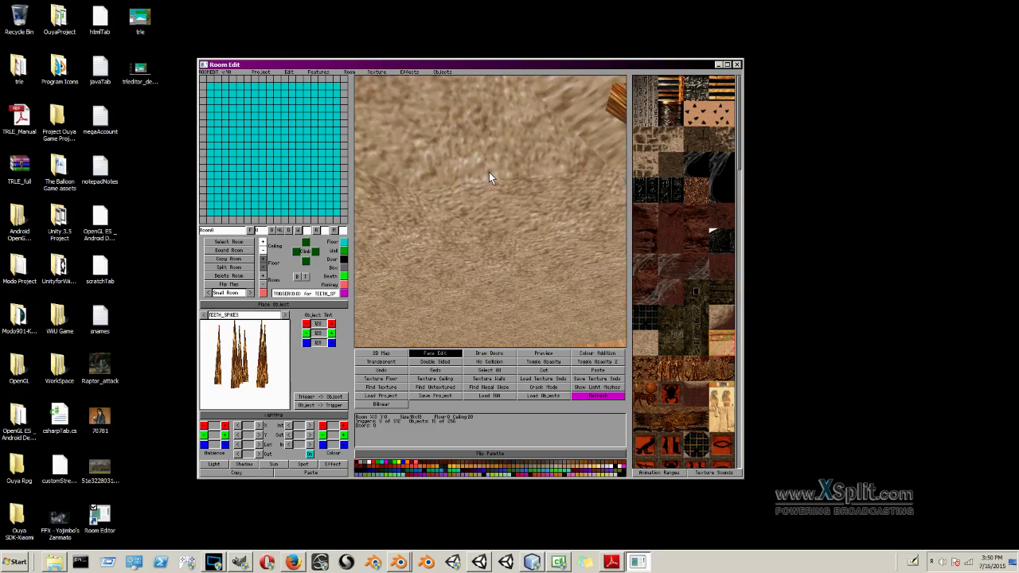
key(Up)
key(Down)
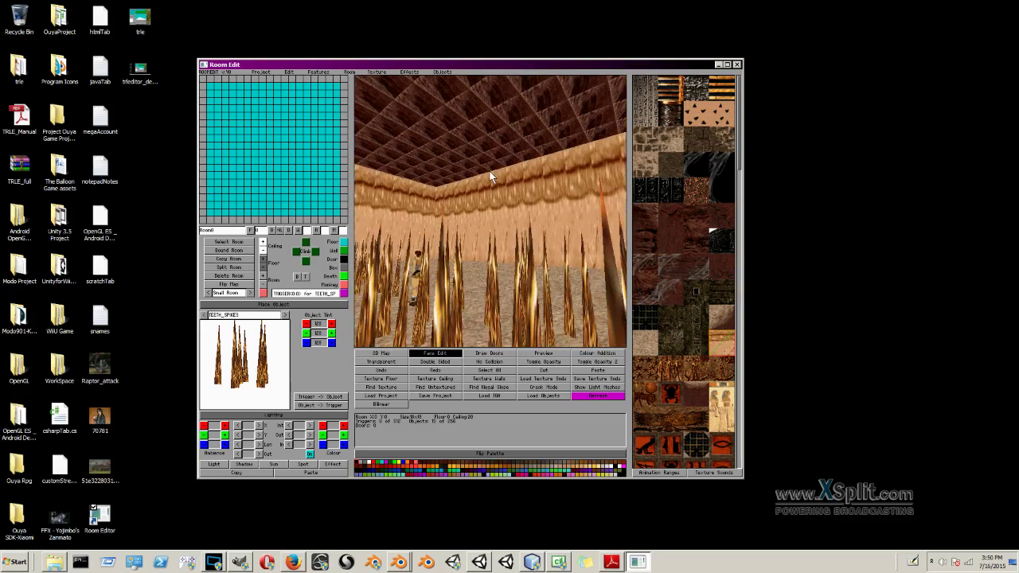
right_drag(490, 171, 490, 171)
key(Up)
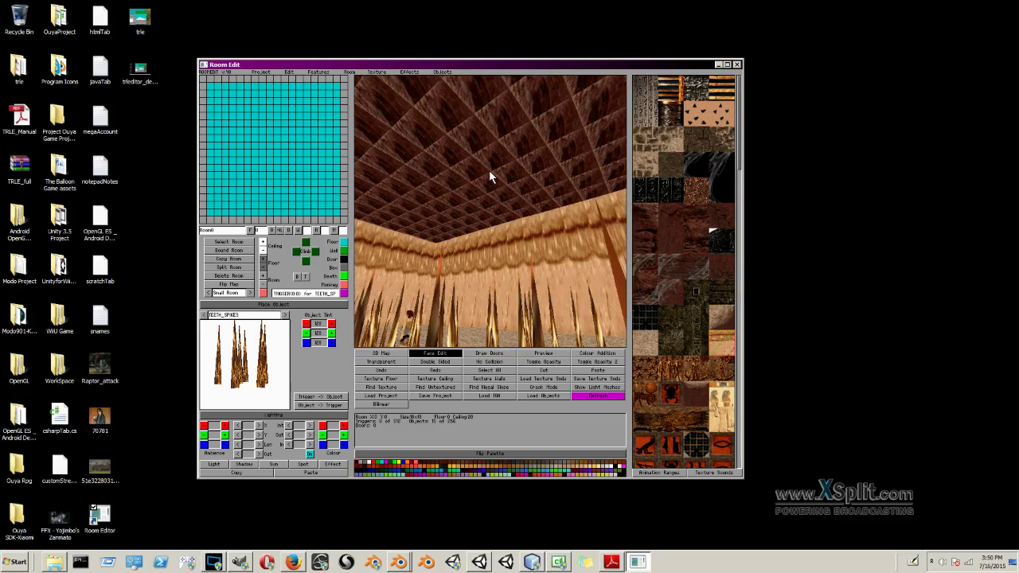
key(Down)
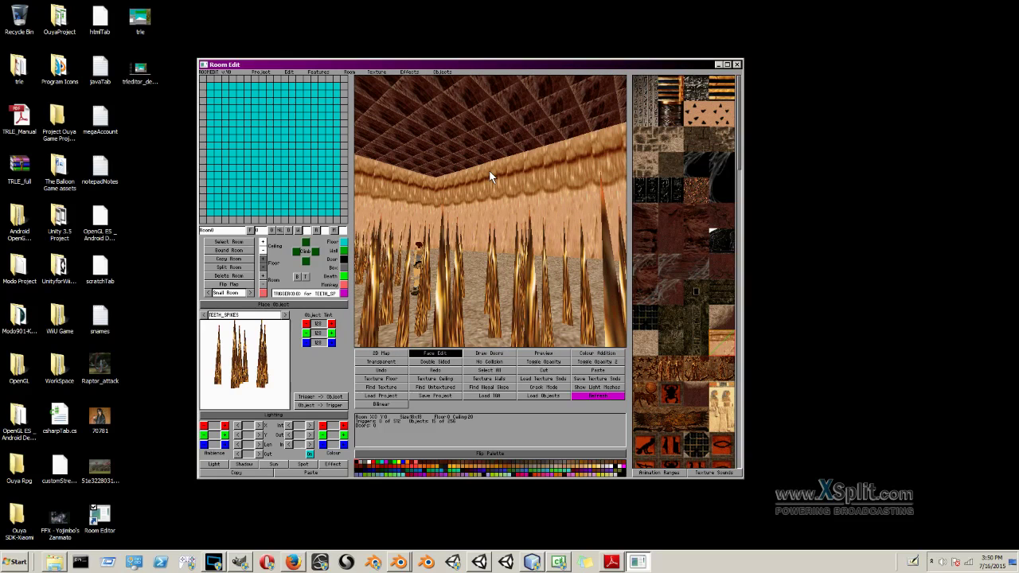
right_drag(489, 171, 489, 171)
key(Left)
key(Left)
key(Left)
key(Left)
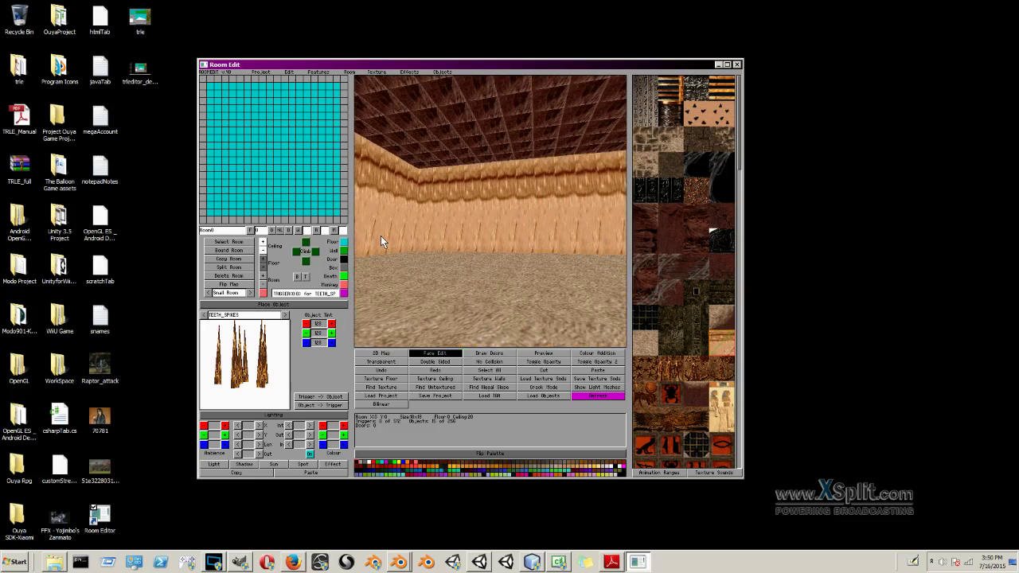
right_drag(380, 236, 381, 235)
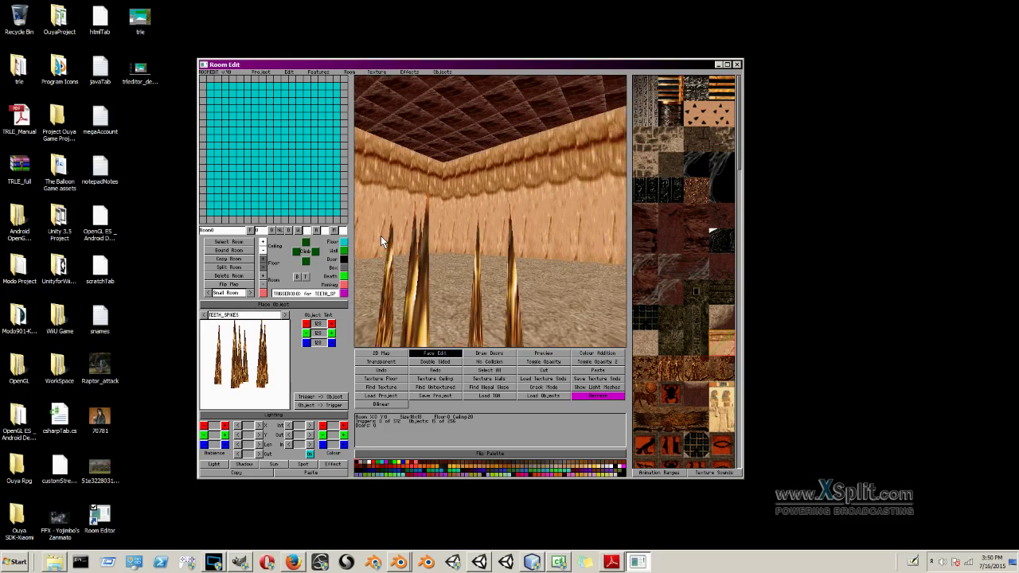
key(Left)
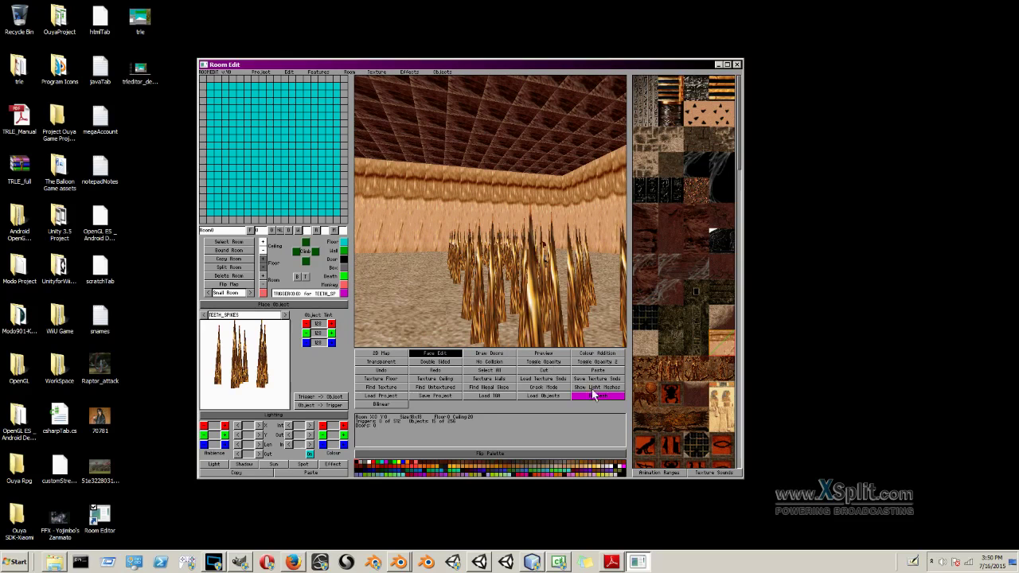
Refresh the editor and examine the textured ceiling from below and the floor and spikes from overhead
click(594, 395)
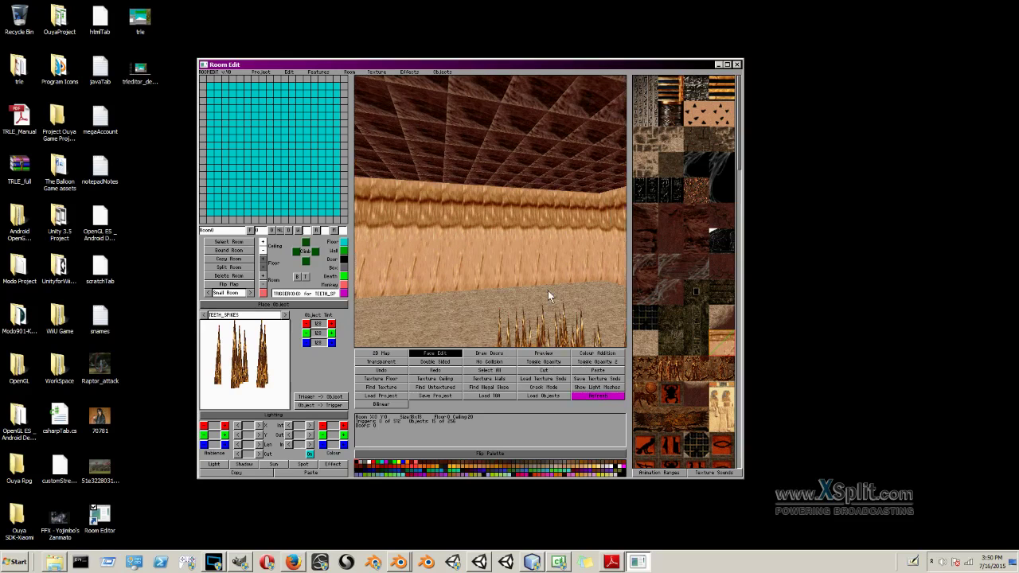
right_drag(550, 306, 550, 304)
key(Up)
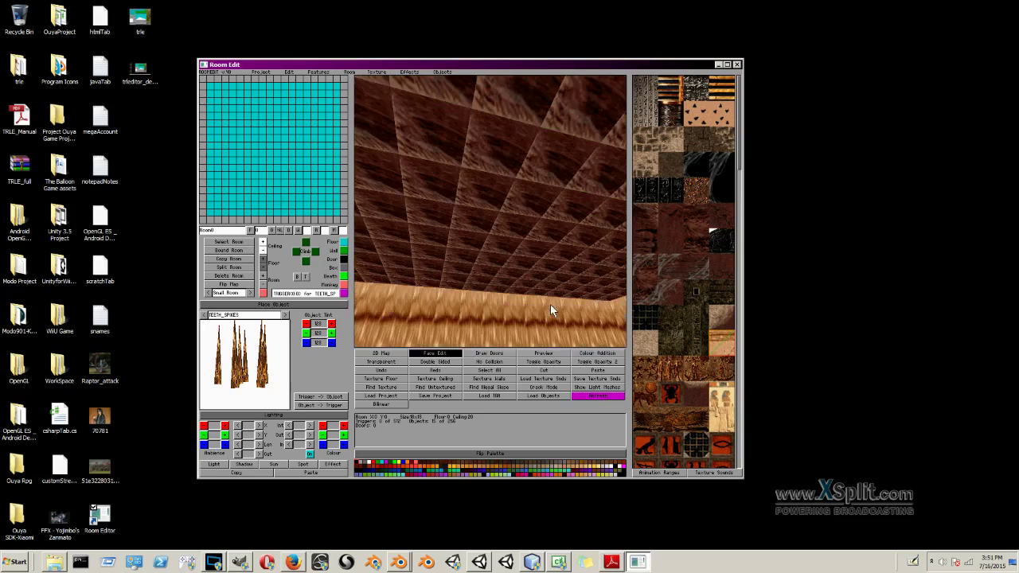
key(Page_Down)
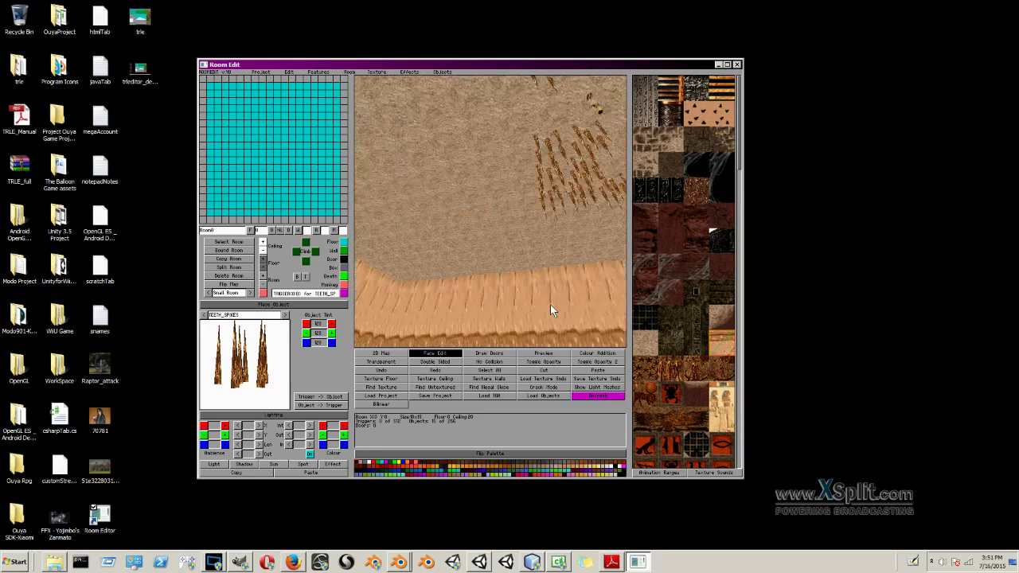
key(Page_Up)
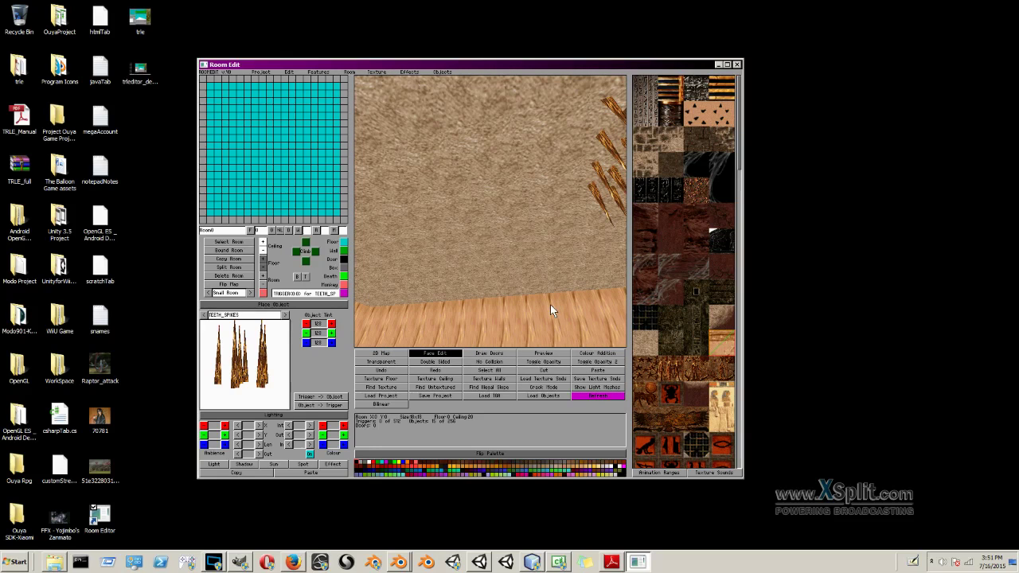
key(Up)
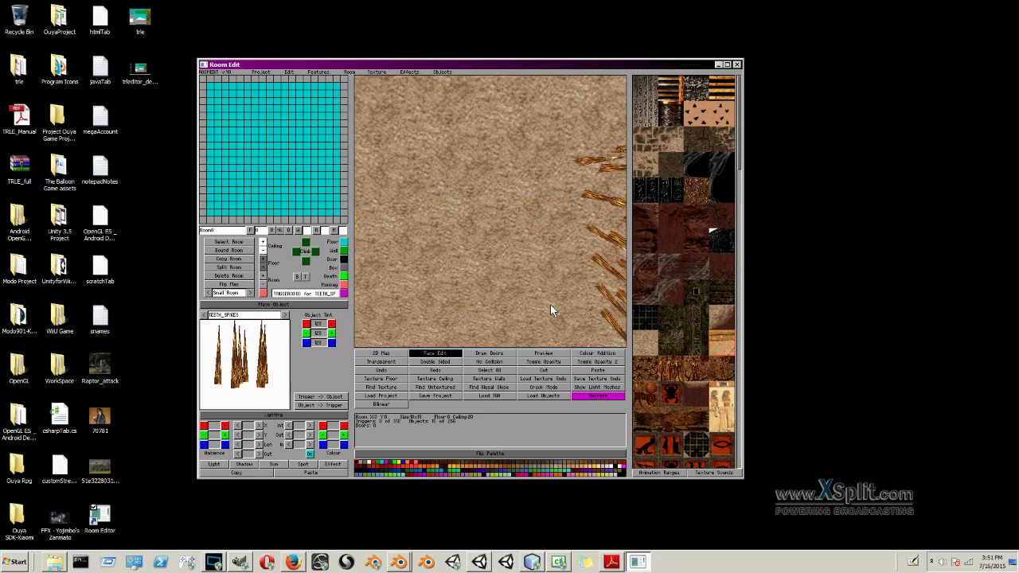
key(Up)
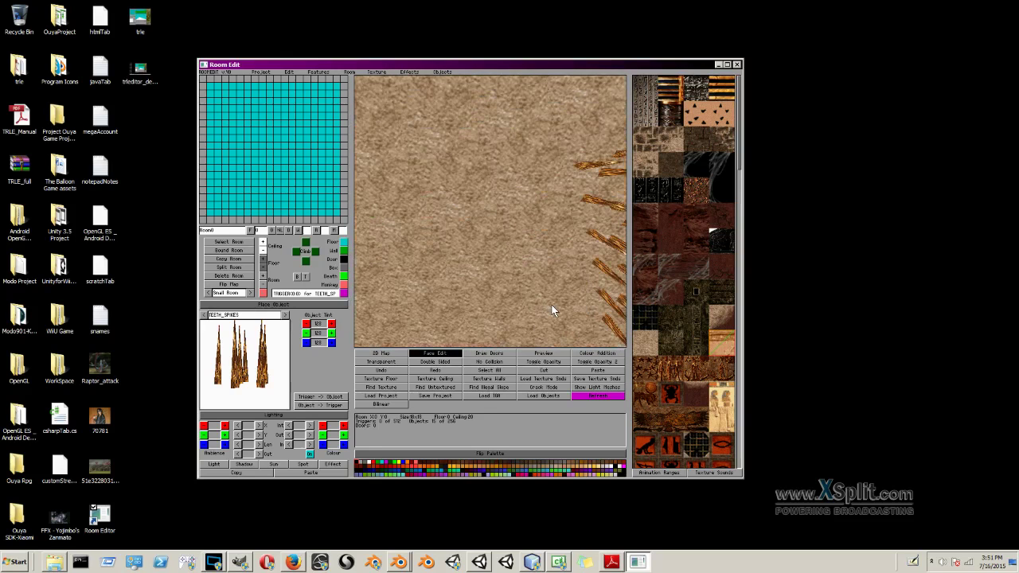
Examine the floor, the spikes and Lara from overhead at several heights and angles
key(Up)
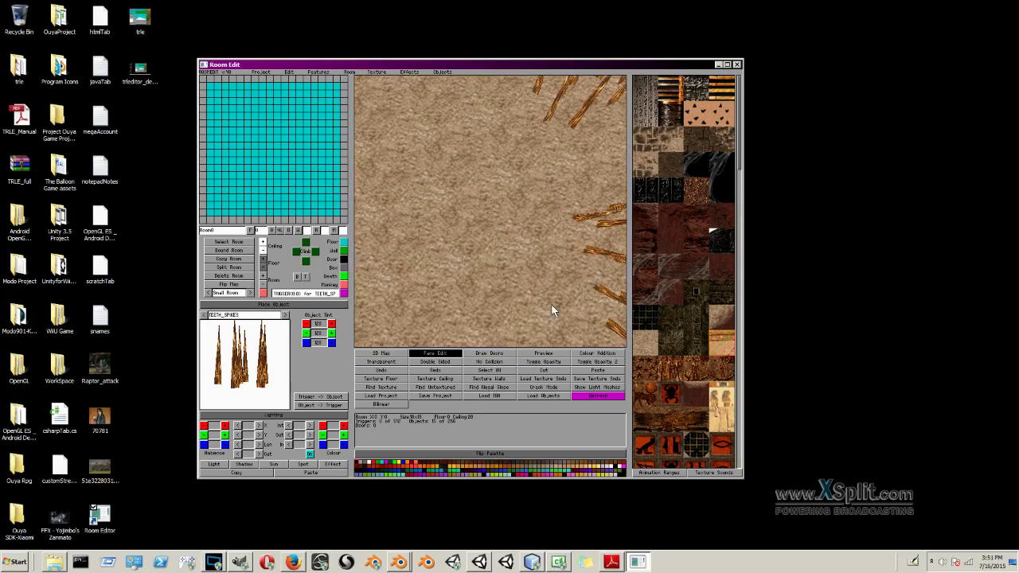
key(Page_Down)
key(Page_Down)
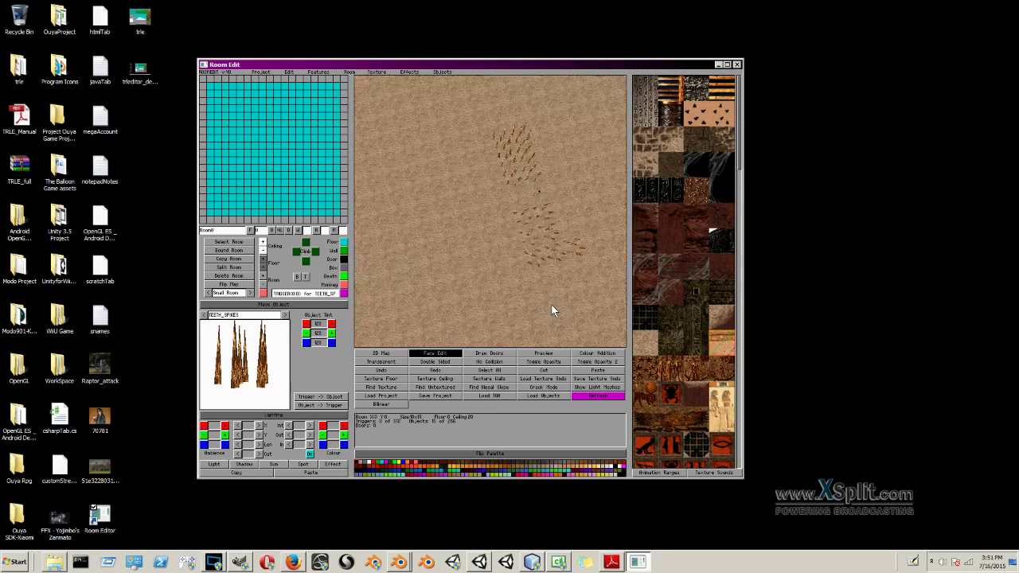
key(Page_Up)
scroll(556, 293, up, 3)
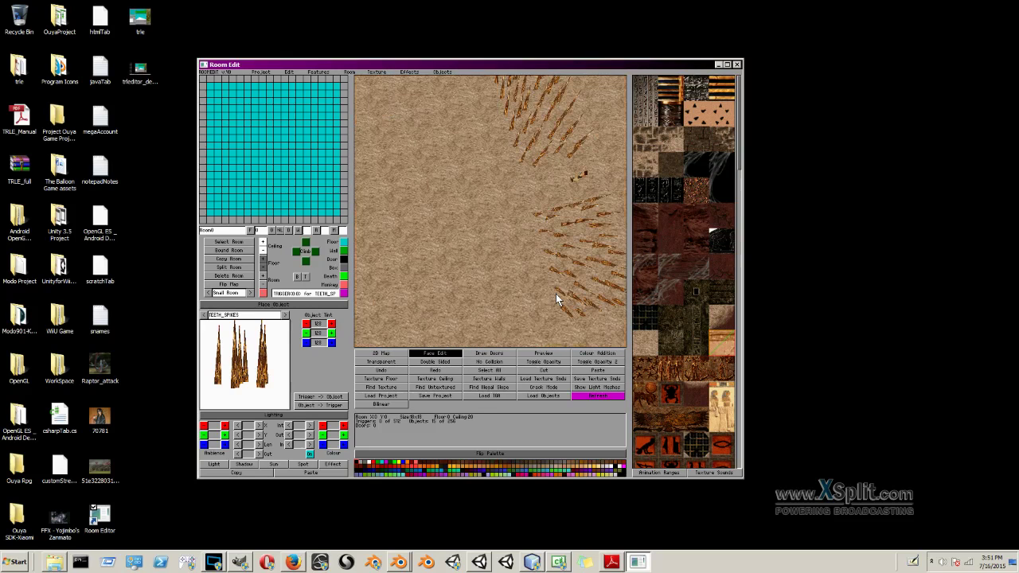
right_drag(555, 294, 561, 311)
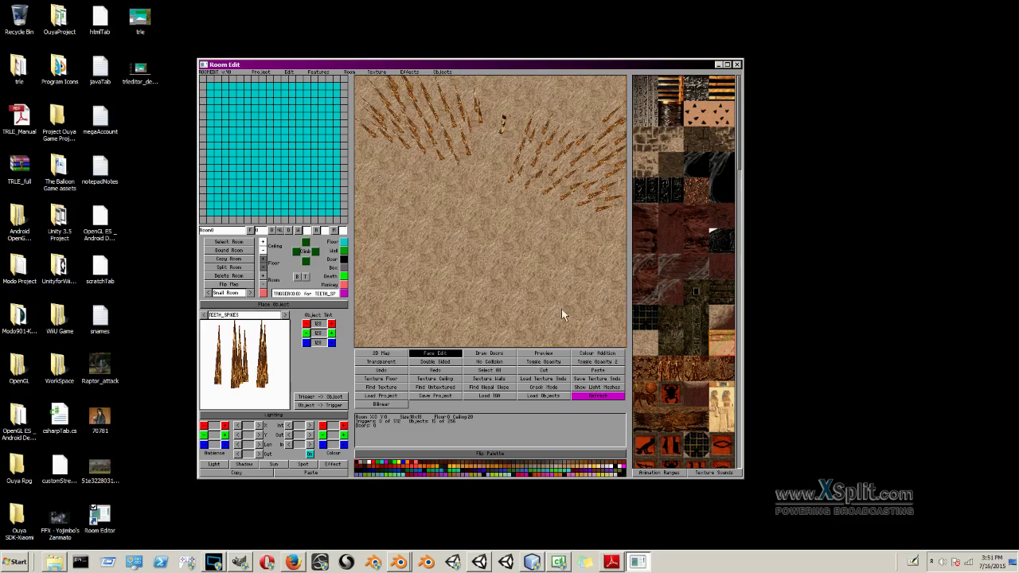
Refresh the editor and examine the textured walls and ceiling behind the spikes and Lara from far and near
click(599, 396)
key(Up)
key(Down)
key(Down)
key(Down)
key(Down)
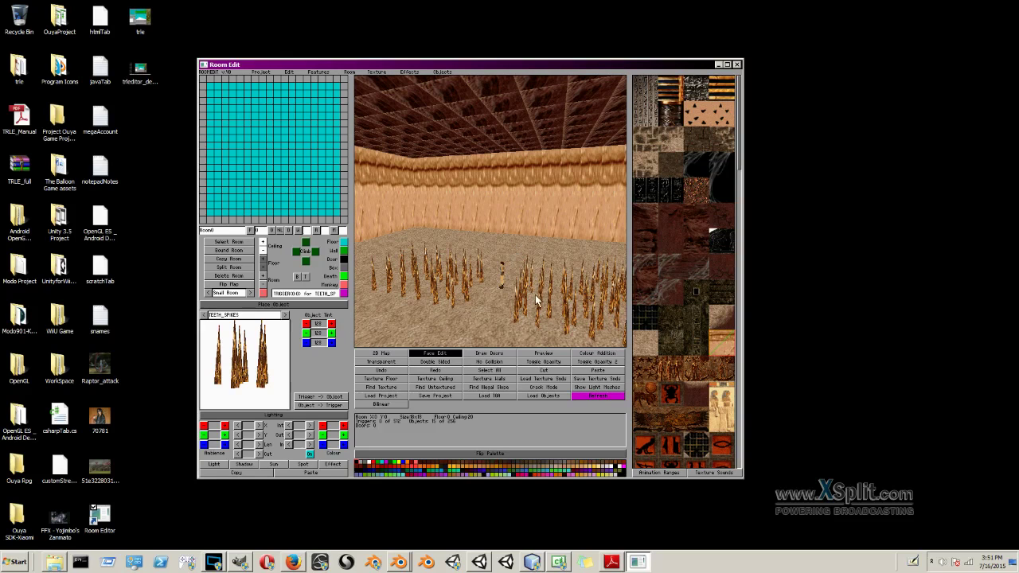
key(slash)
key(slash)
key(slash)
key(apostrophe)
key(apostrophe)
key(apostrophe)
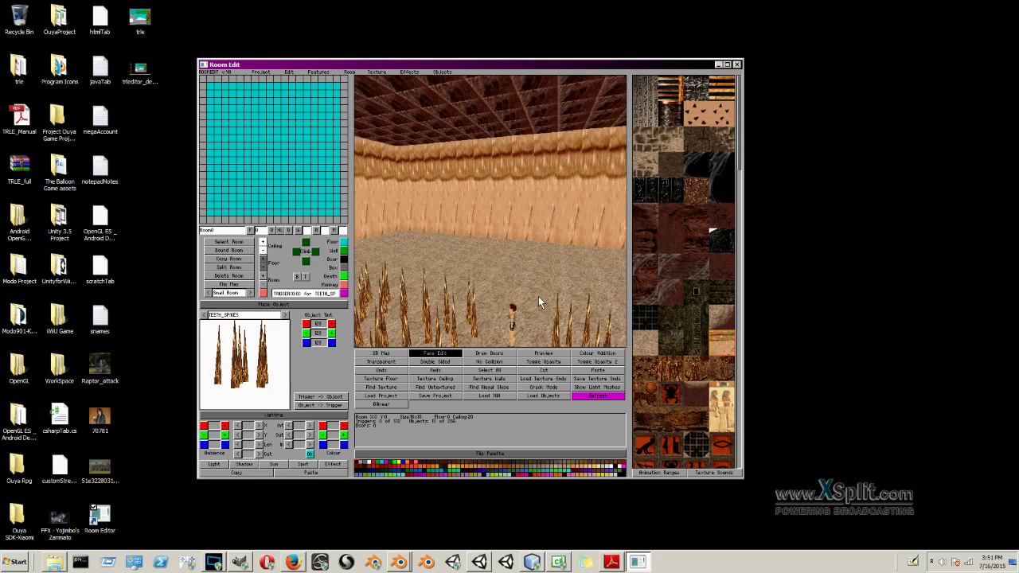
key(slash)
key(slash)
right_click(524, 297)
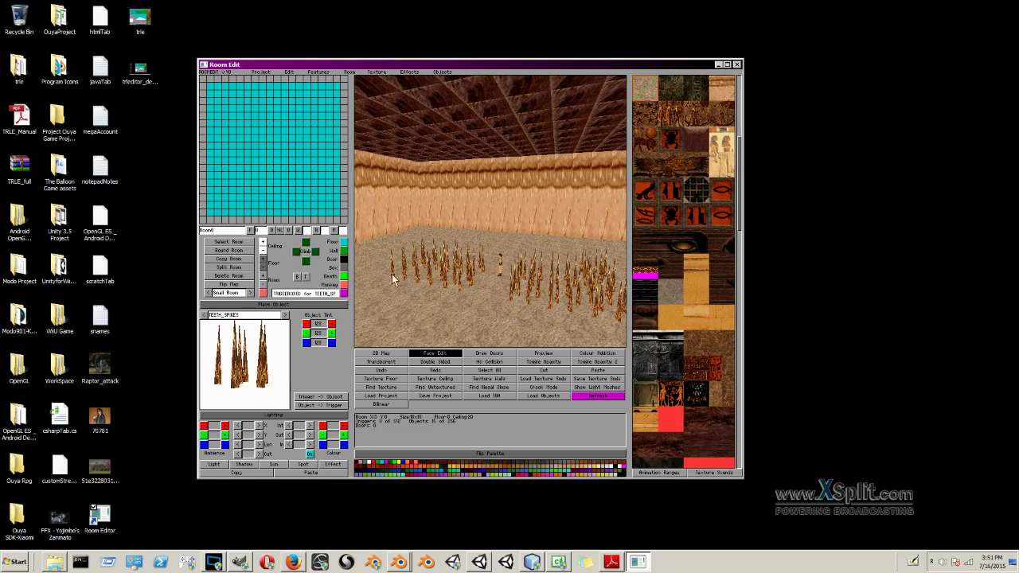
Select the grid block beside Lara and raise its ceiling
click(273, 166)
click(273, 166)
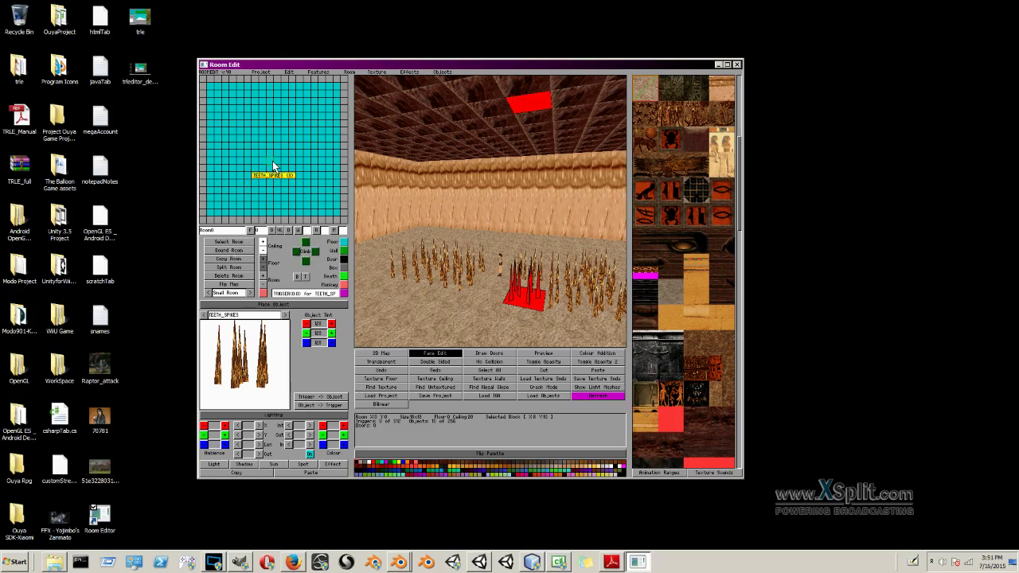
click(278, 184)
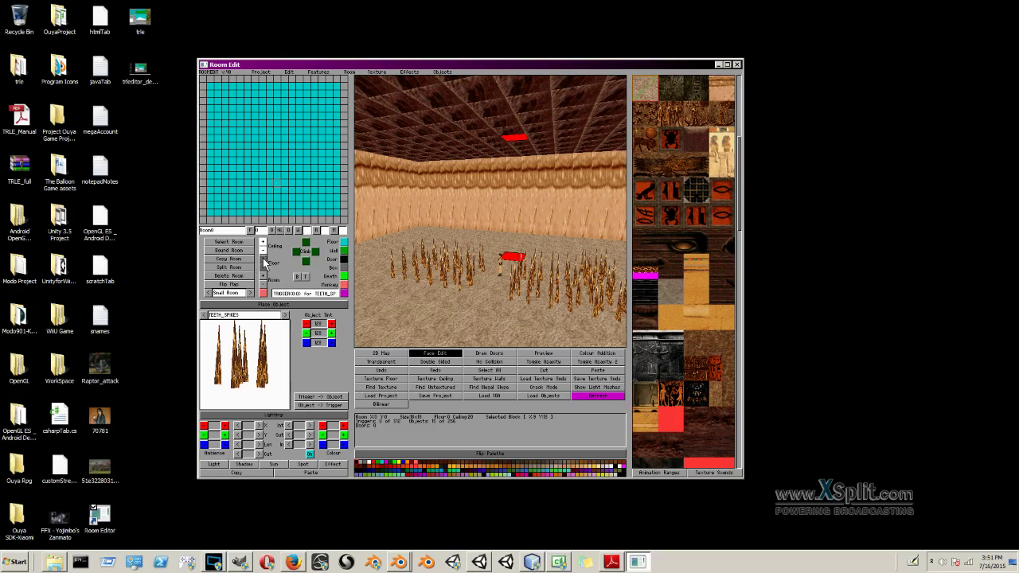
click(263, 243)
click(263, 243)
Select every block of the room, pick a floor spot in the 3D view, and undo the last edits
key(grave)
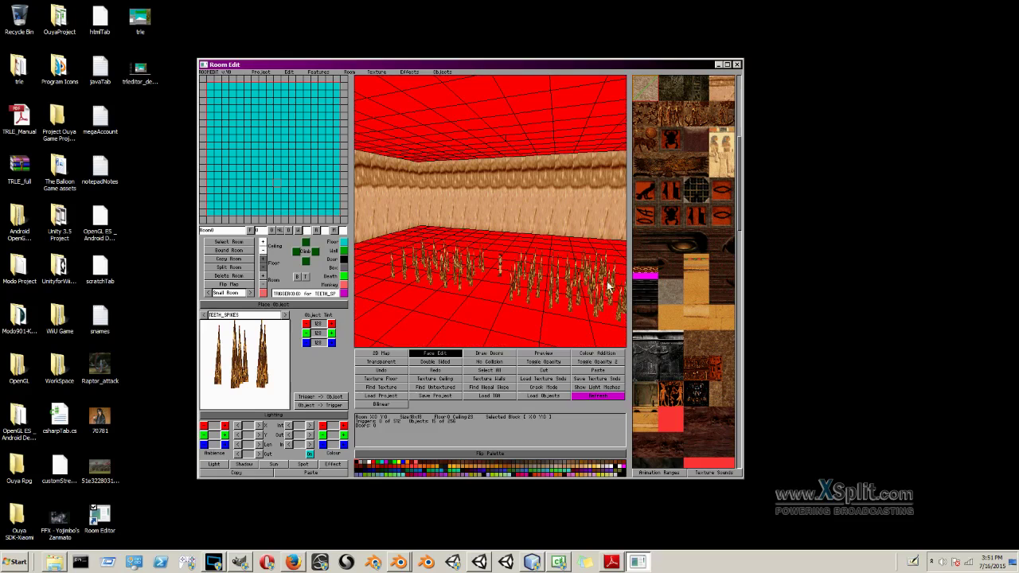
click(505, 326)
click(380, 371)
click(381, 371)
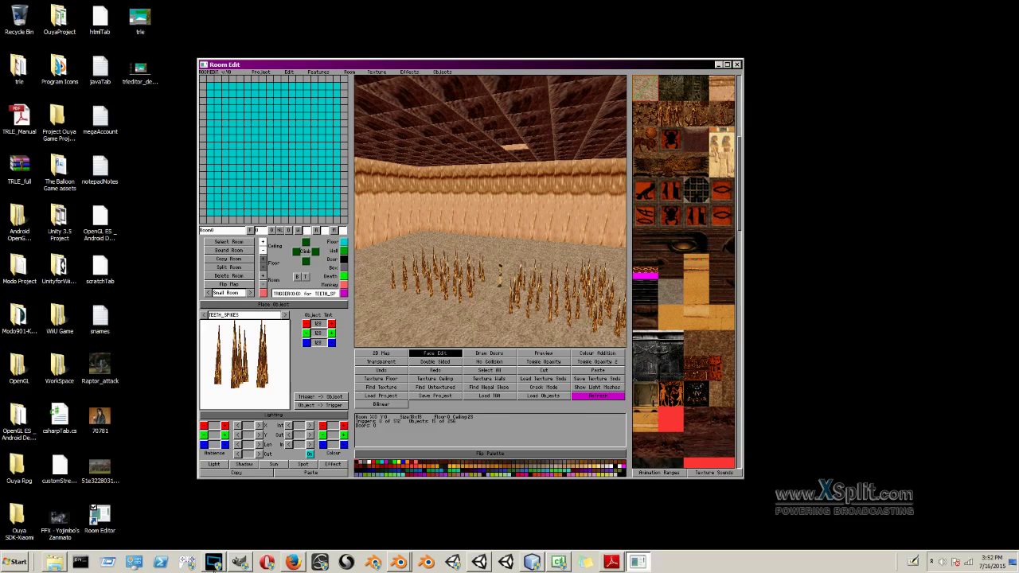
click(213, 563)
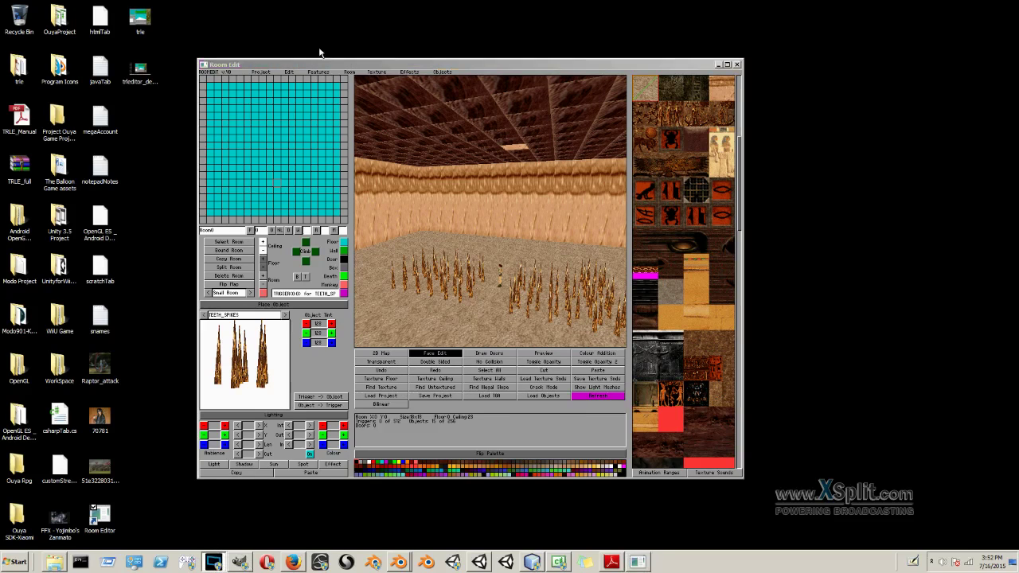